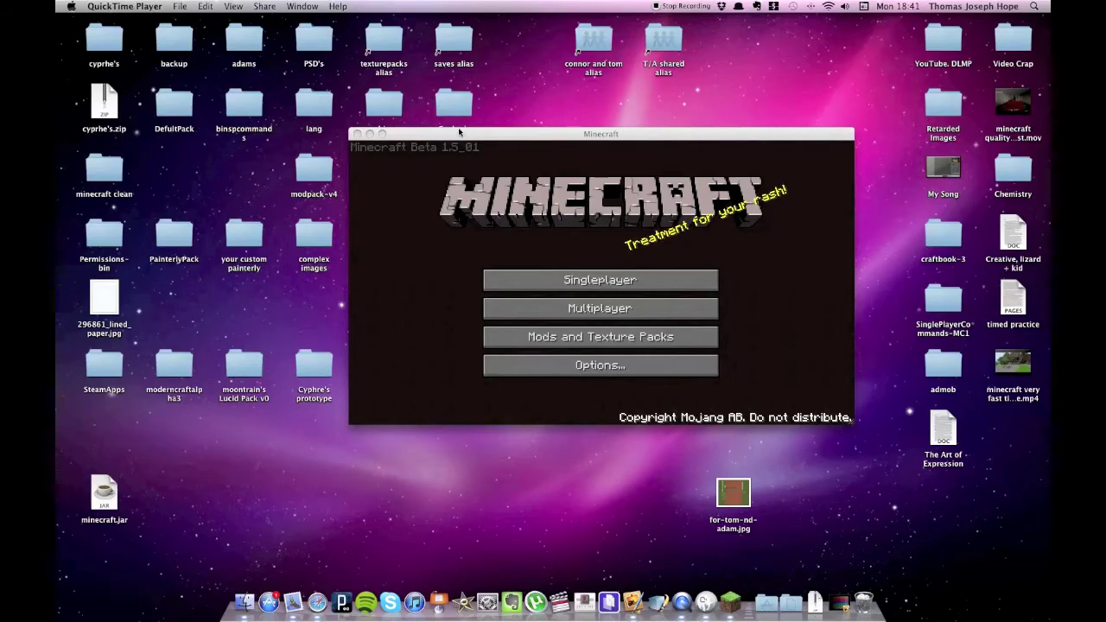
- Open the texture pack selection and compare the CORRECT.zip and INCORRECT.zip entries by selecting them in turn
left_click_drag(458, 131, 449, 125)
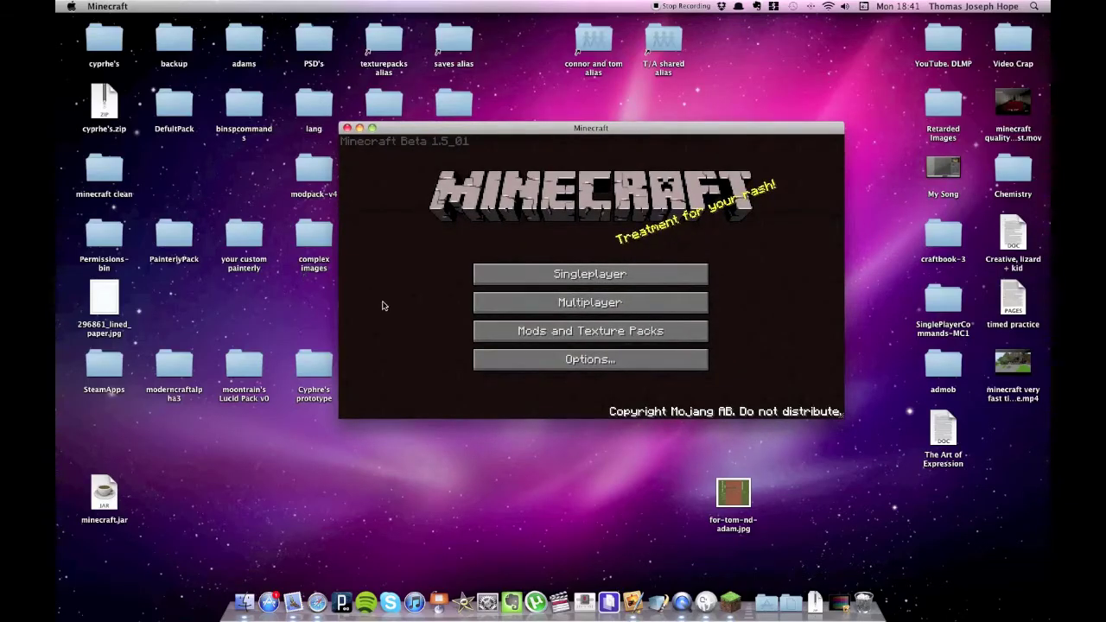
left_click(565, 337)
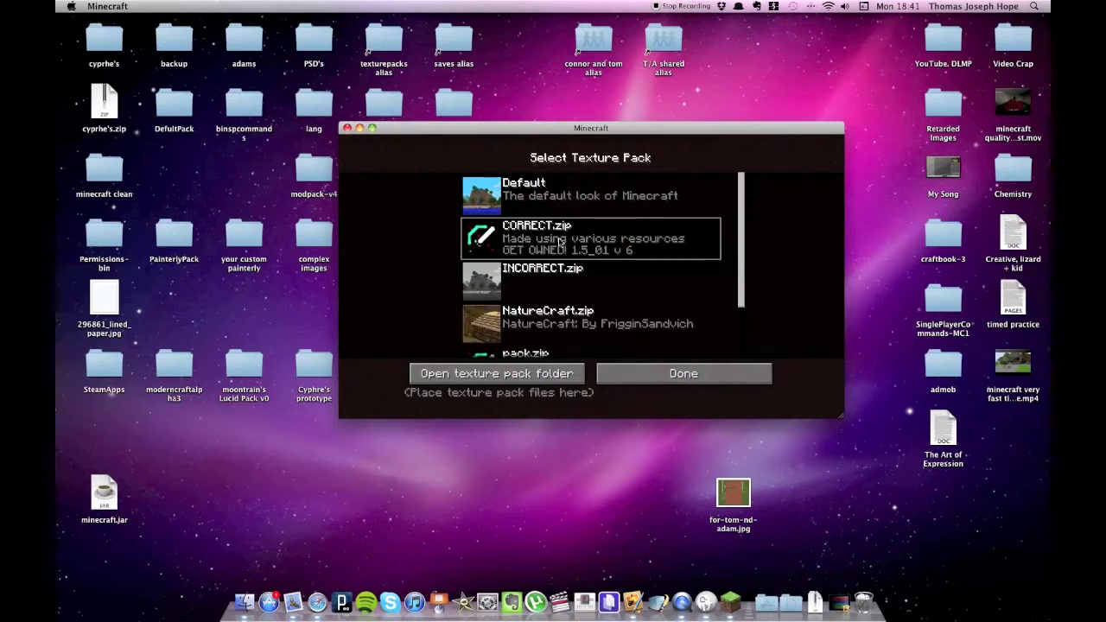
left_click(515, 282)
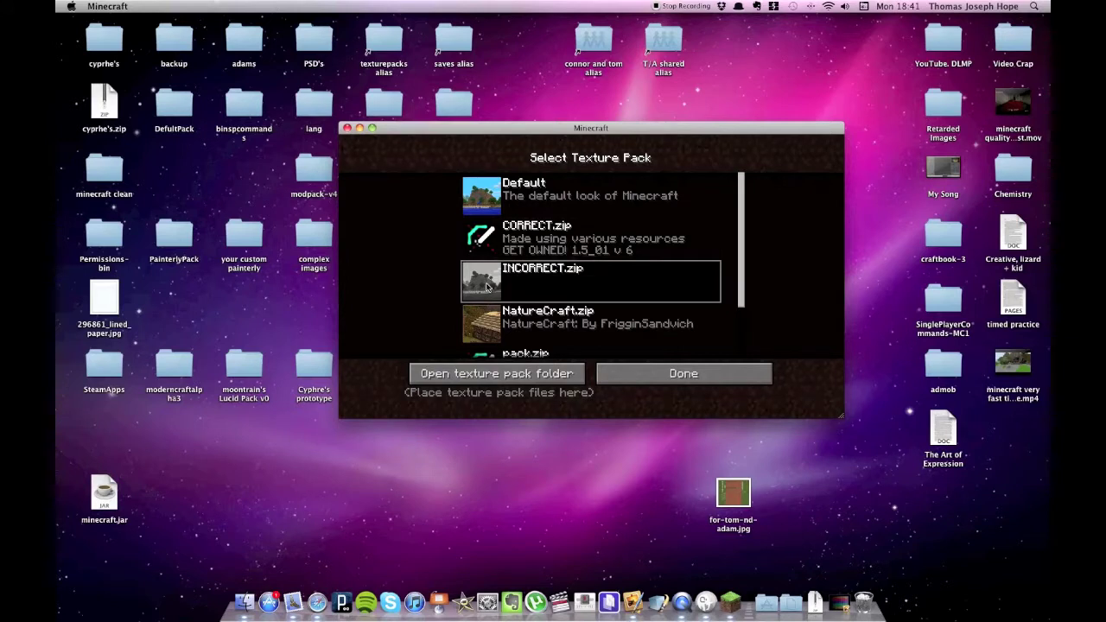
left_click(514, 247)
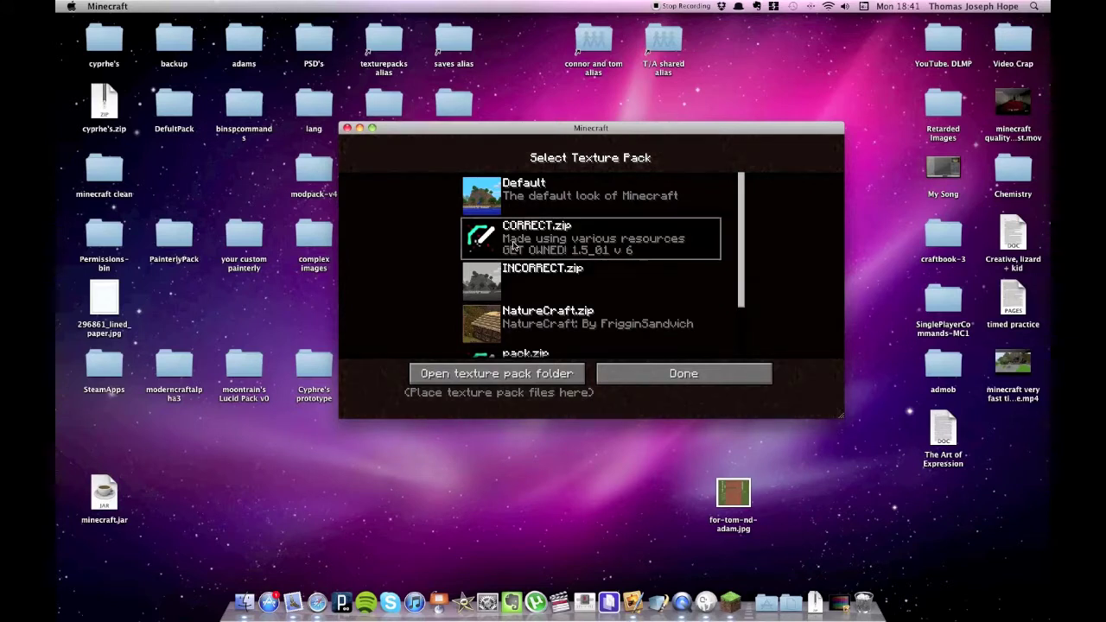
left_click(504, 275)
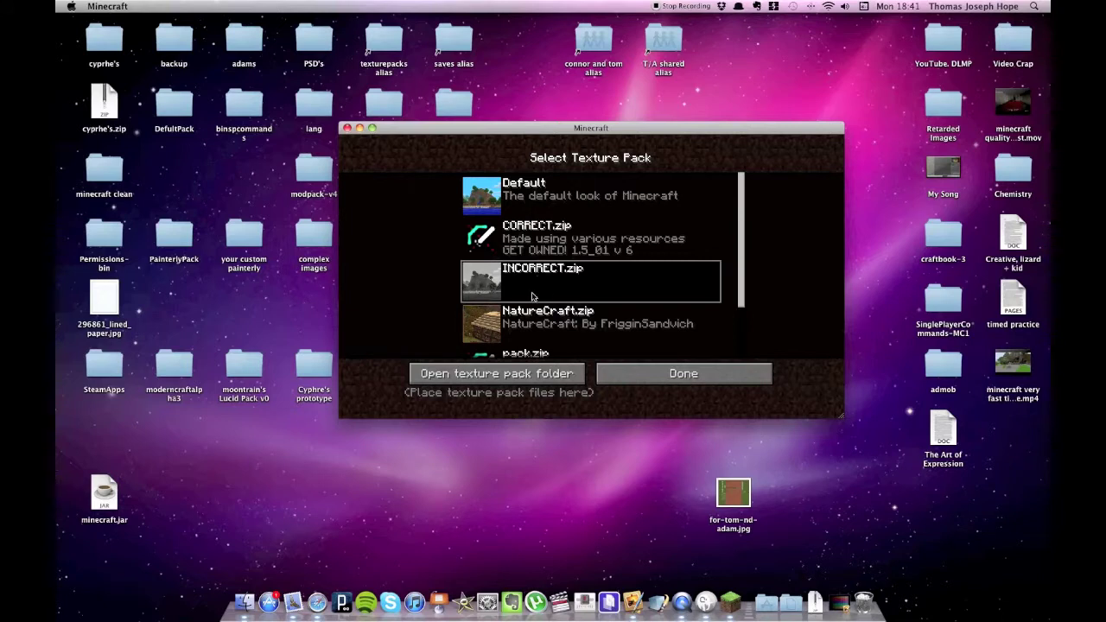
left_click(497, 199)
left_click(501, 292)
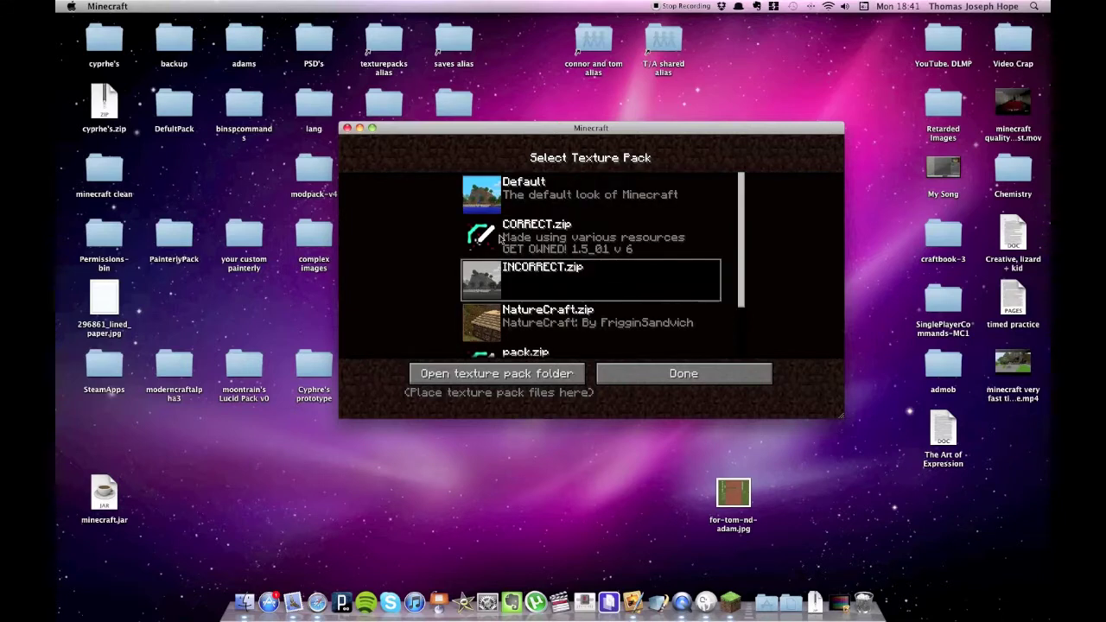
left_click(499, 207)
left_click(498, 291)
left_click(509, 197)
left_click(507, 234)
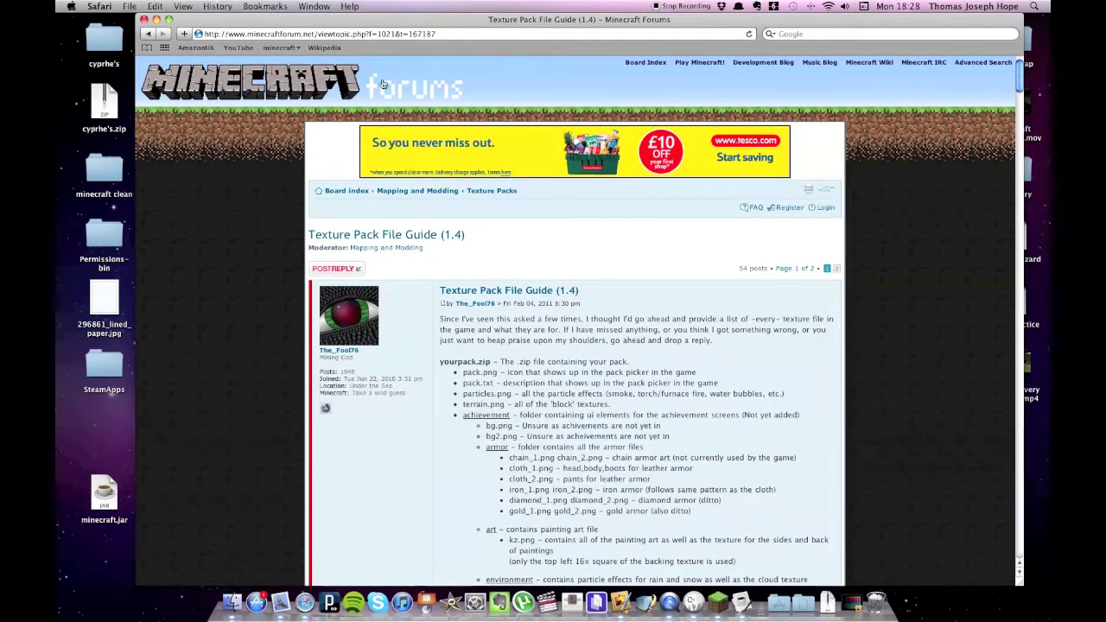
- Read through the forum's Texture Pack File Guide (1.4) from the root files to the title folder and back
scroll(581, 304, "down", 3)
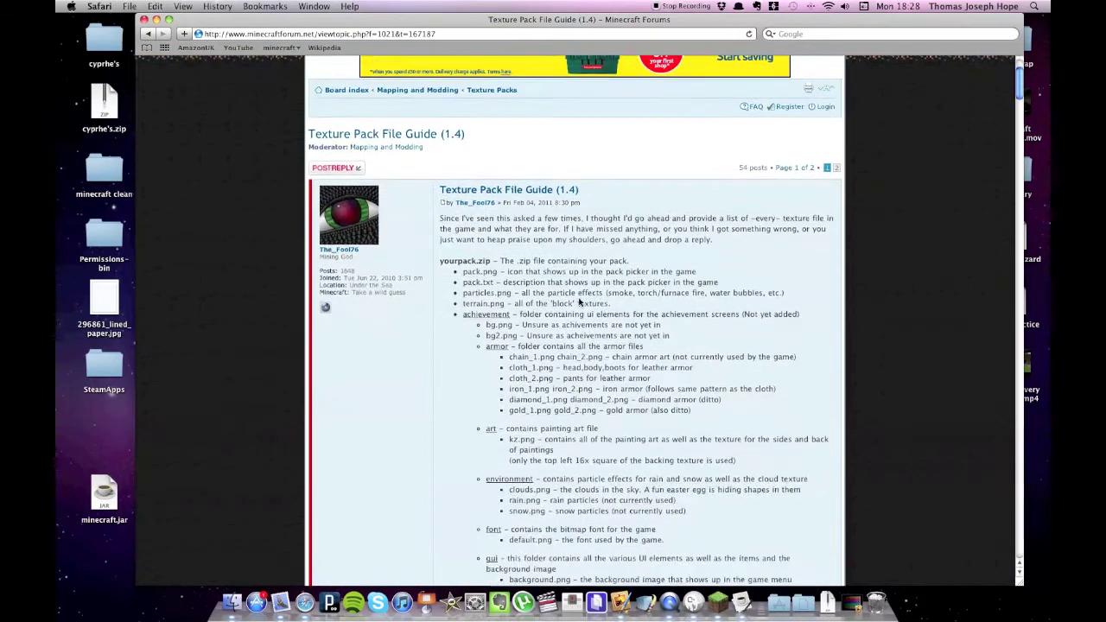
left_click_drag(539, 24, 508, 24)
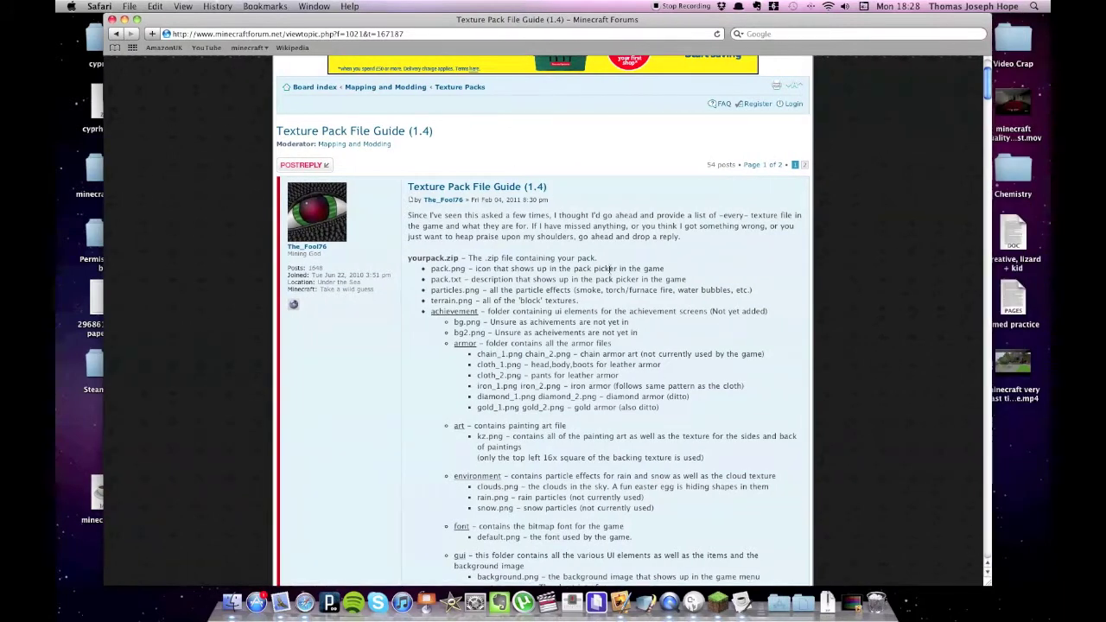
scroll(517, 219, "down", 2)
scroll(432, 210, "down", 8)
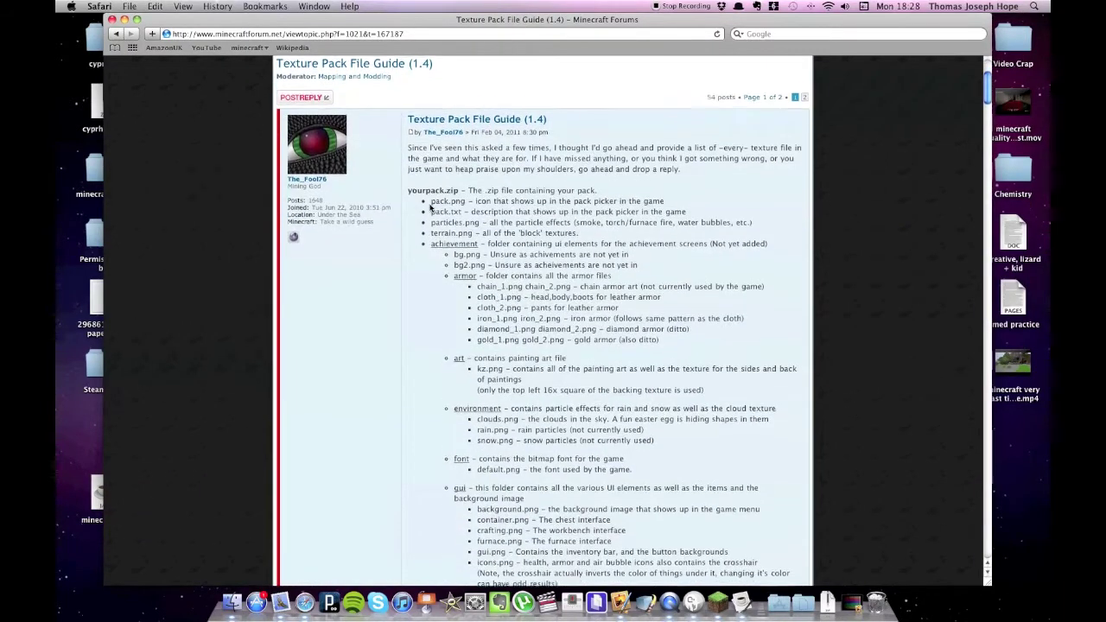
scroll(429, 208, "down", 15)
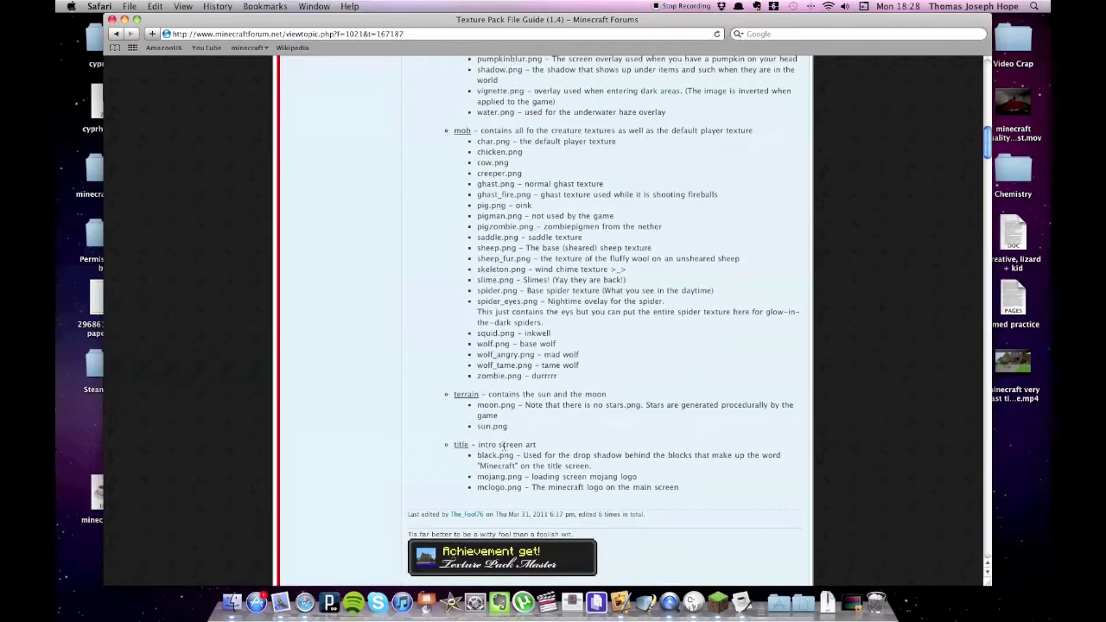
scroll(493, 310, "up", 10)
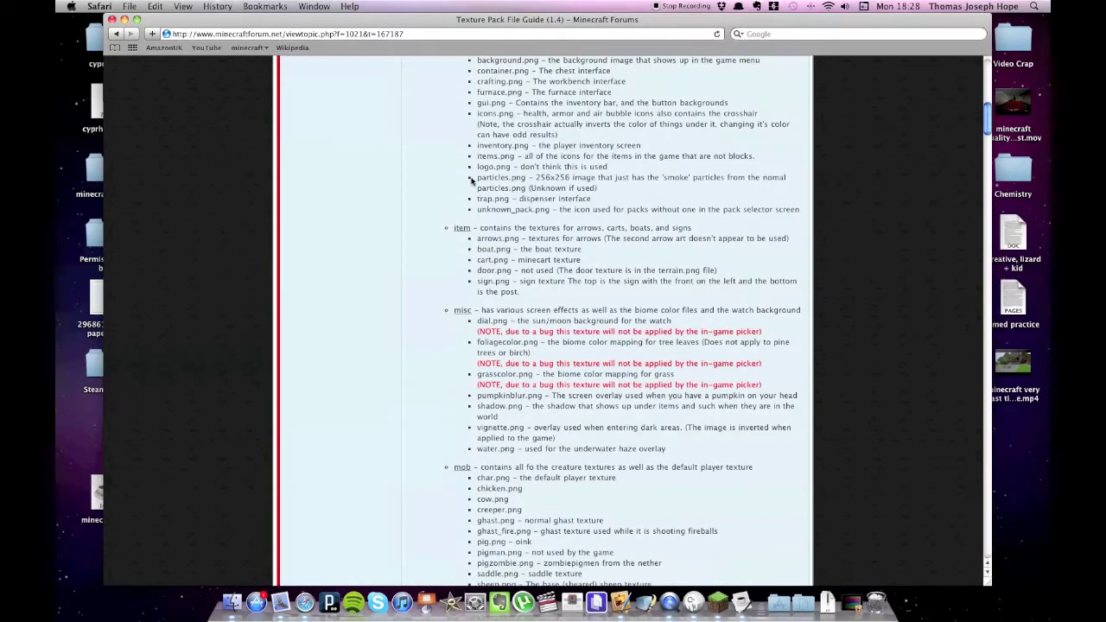
scroll(472, 302, "up", 3)
scroll(472, 302, "up", 8)
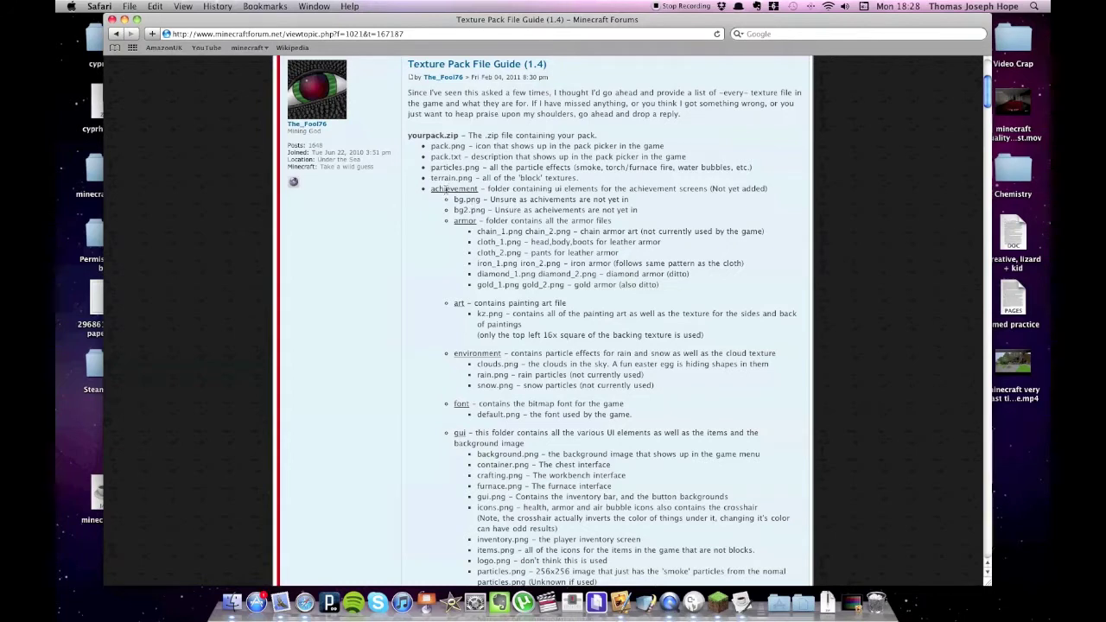
- Examine the guide's entries for terrain.png and for kz.png in the art folder
left_click_drag(433, 178, 484, 178)
left_click(467, 182)
triple_click(455, 179)
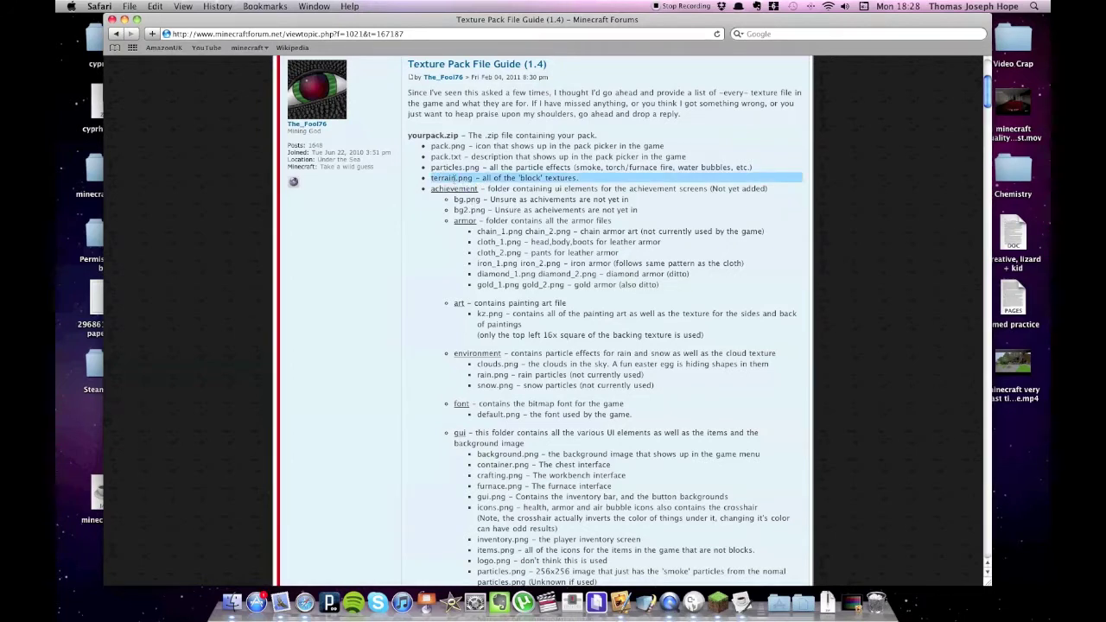
scroll(525, 299, "down", 5)
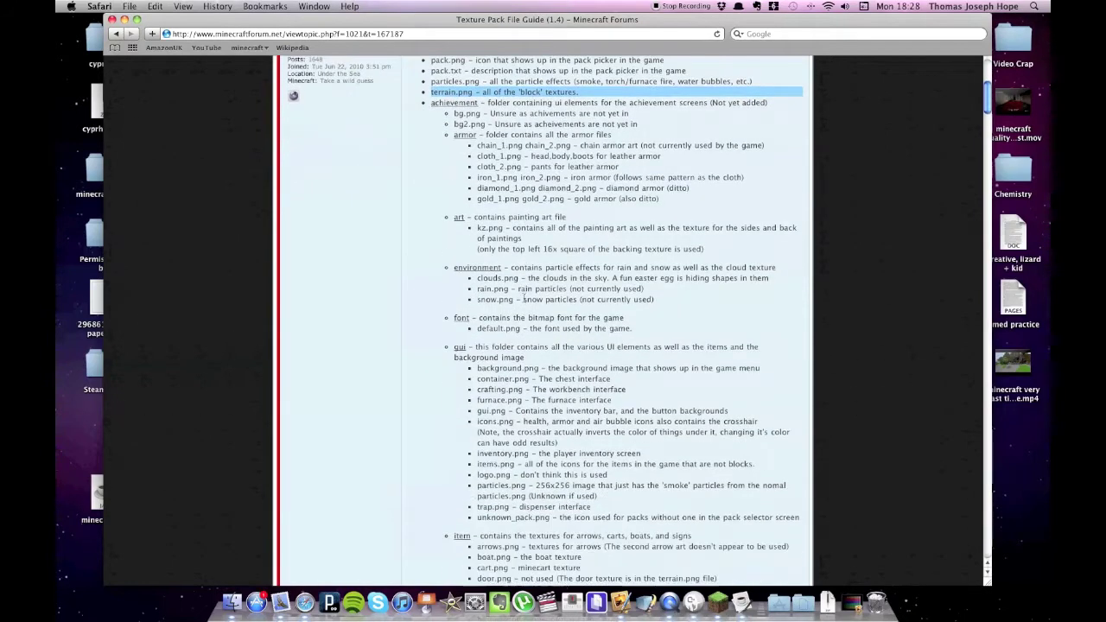
triple_click(492, 228)
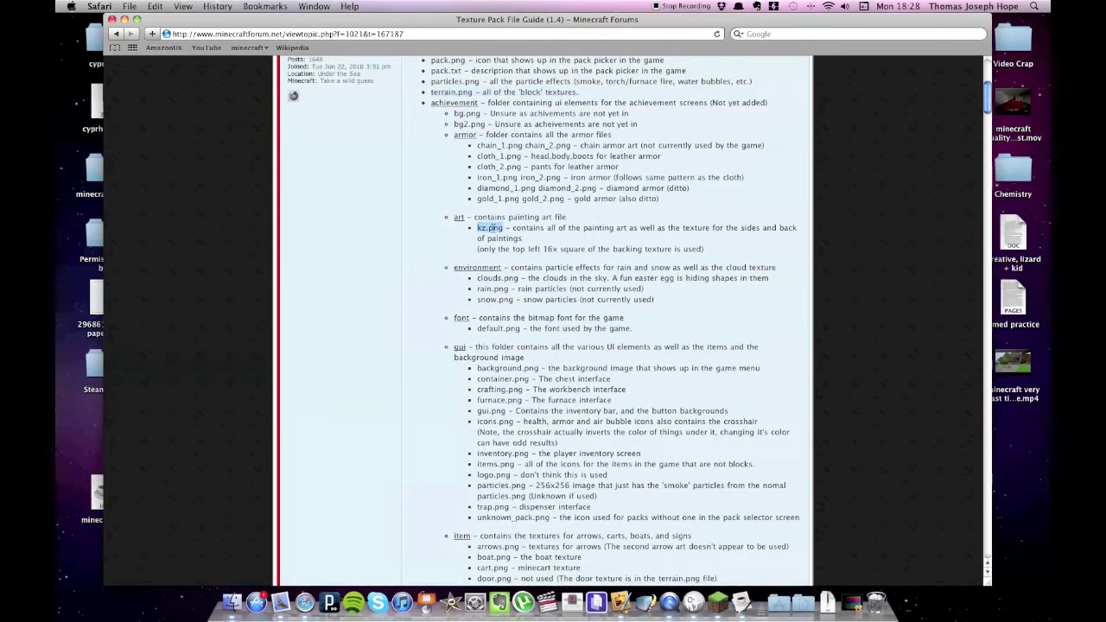
left_click(491, 237)
scroll(491, 238, "up", 6)
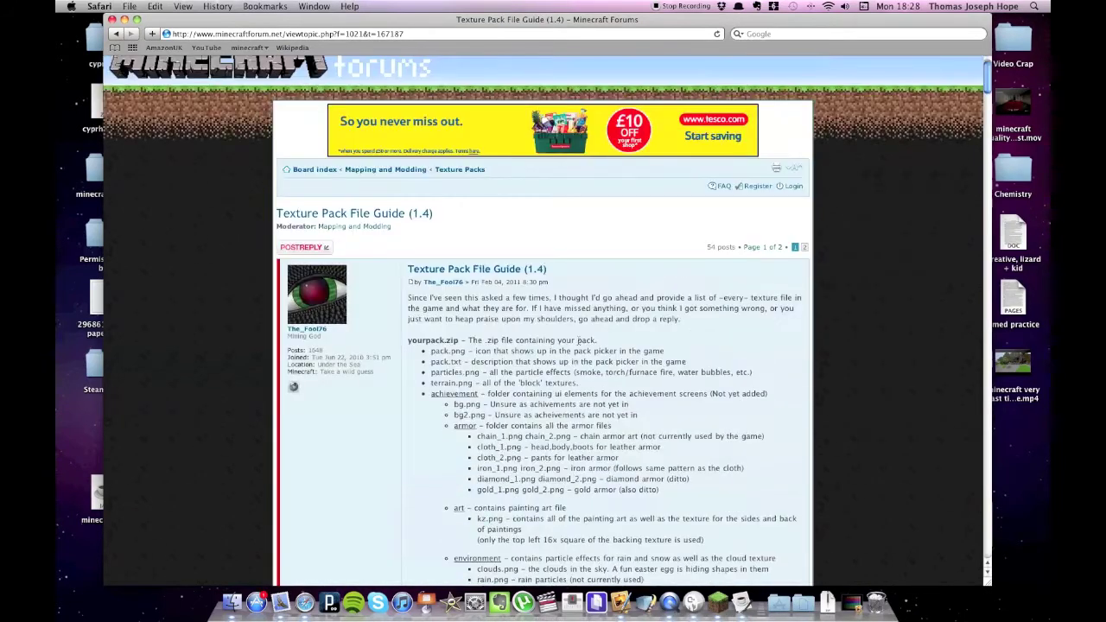
- Examine the guide's pack.png and pack.txt entries and compare them with the texture pack list in Minecraft
scroll(485, 408, "down", 2)
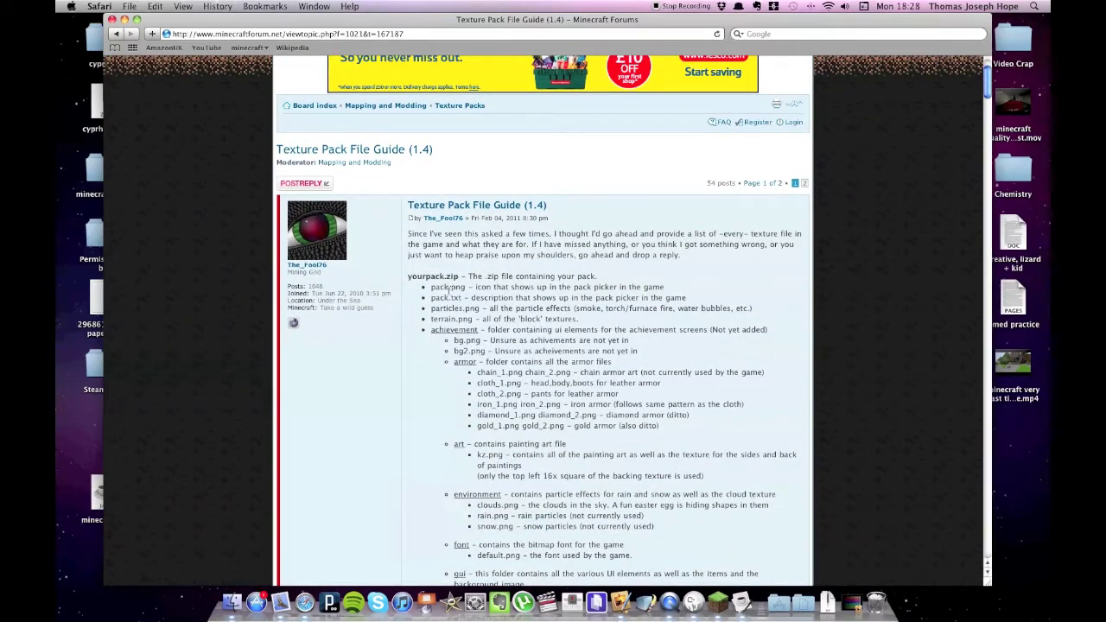
triple_click(446, 288)
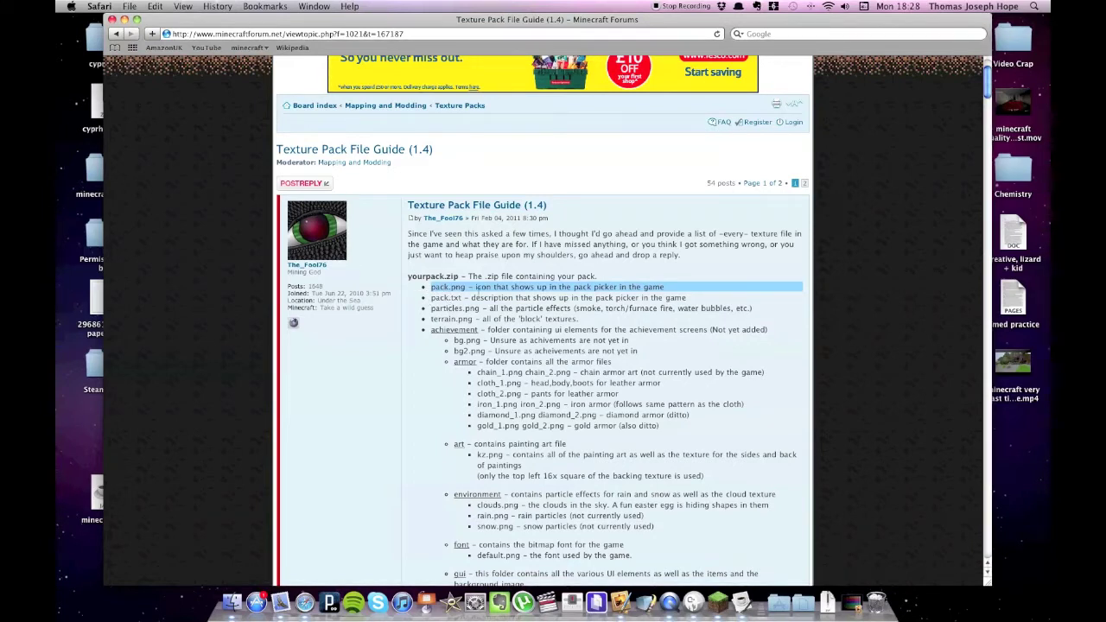
triple_click(445, 297)
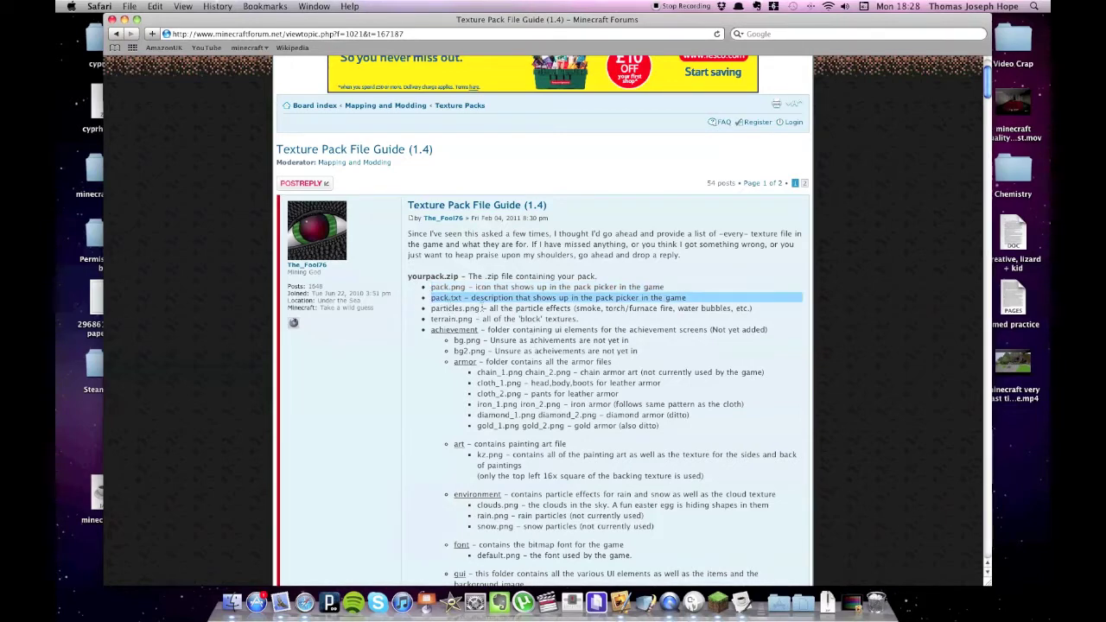
key("ctrl+Left")
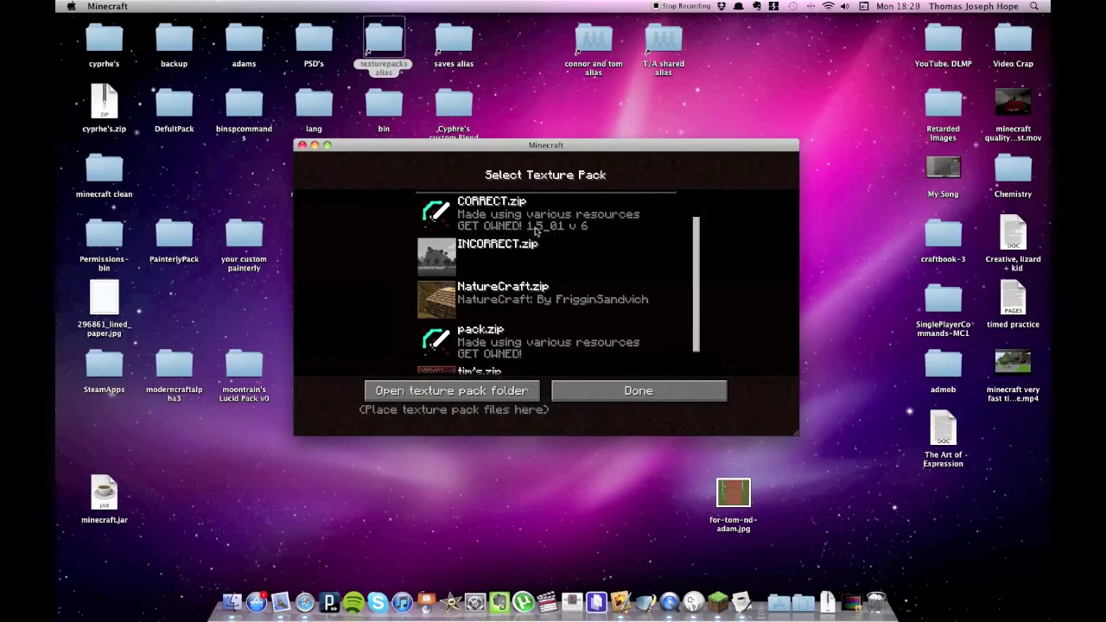
key("ctrl+Right")
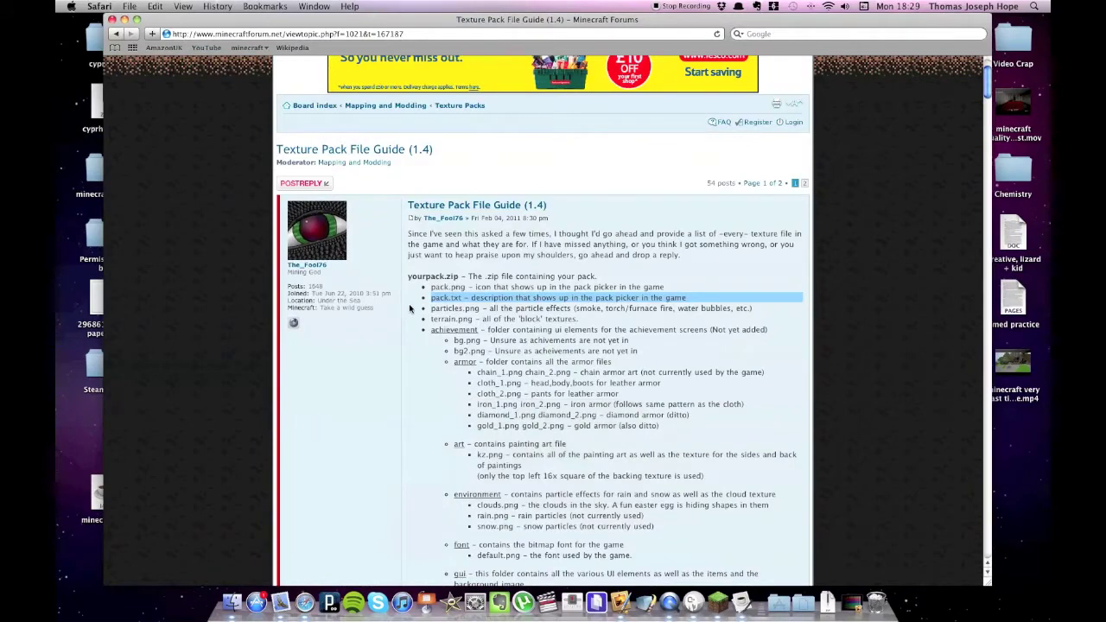
- Highlight the achievement and armor folder entries in the guide, and the root files from pack.png to terrain.png
left_click_drag(431, 330, 764, 373)
scroll(450, 297, "down", 2)
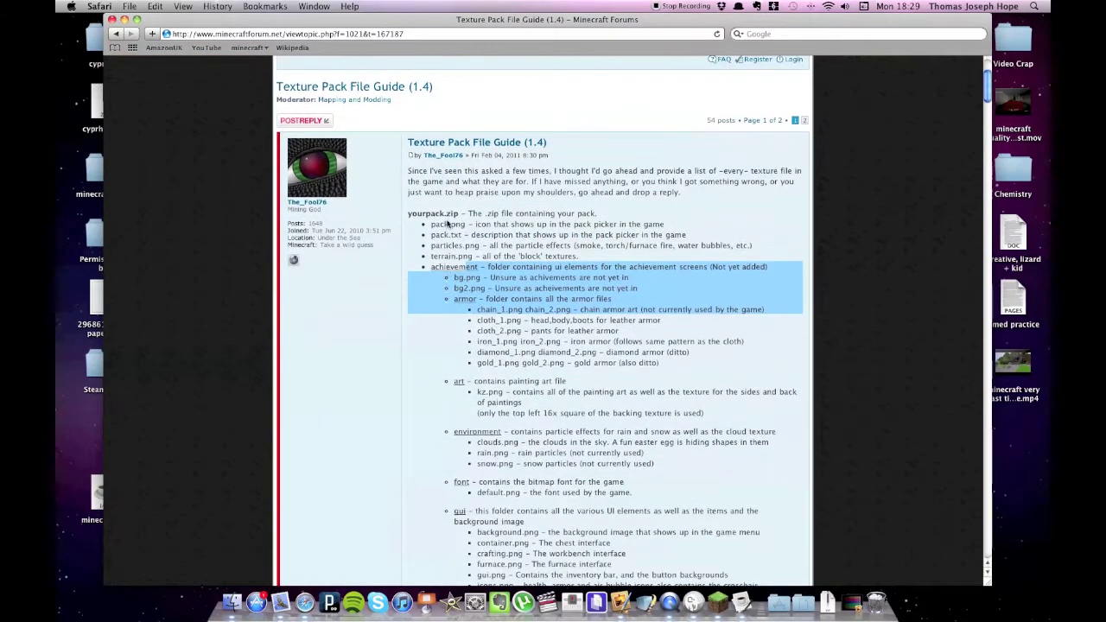
left_click_drag(431, 224, 471, 264)
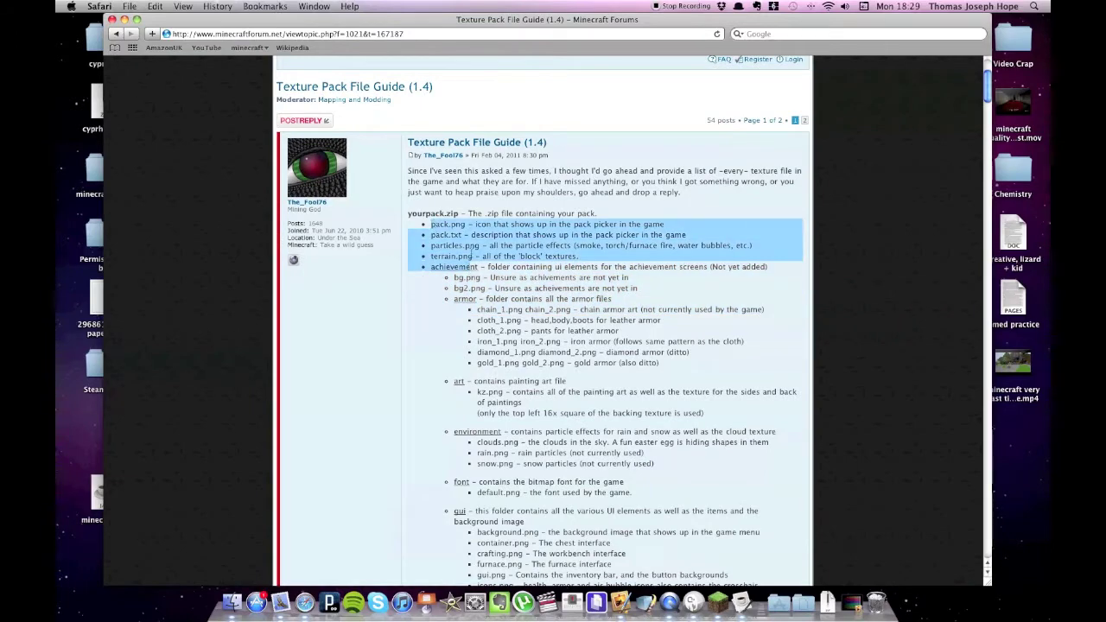
- Switch to the desktop with Minecraft, open the texturepacks folder and move CORRECT.zip out of it onto the desktop
key("ctrl+Left")
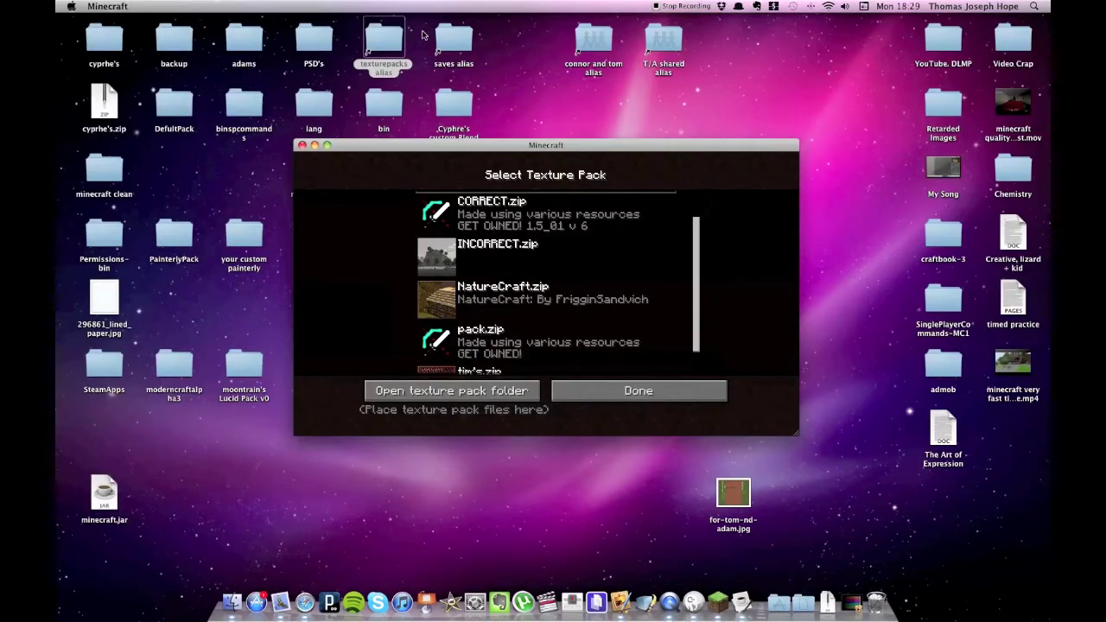
double_click(391, 44)
left_click_drag(605, 280, 448, 491)
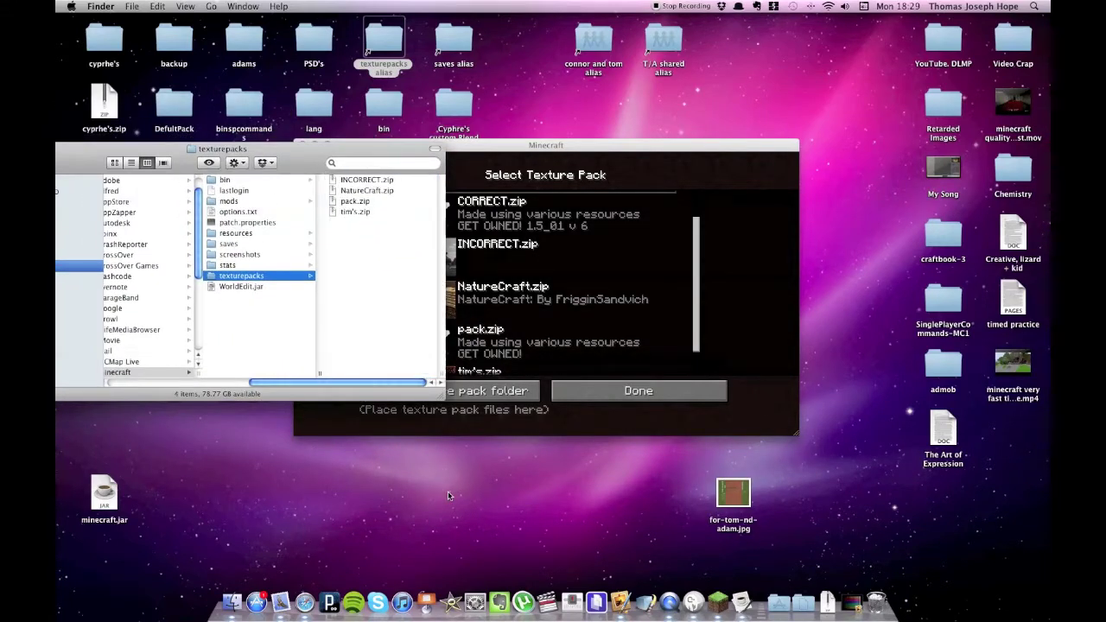
- Extract CORRECT.zip on the desktop, set the extracted folder apart from the archive and inspect its contents
double_click(443, 499)
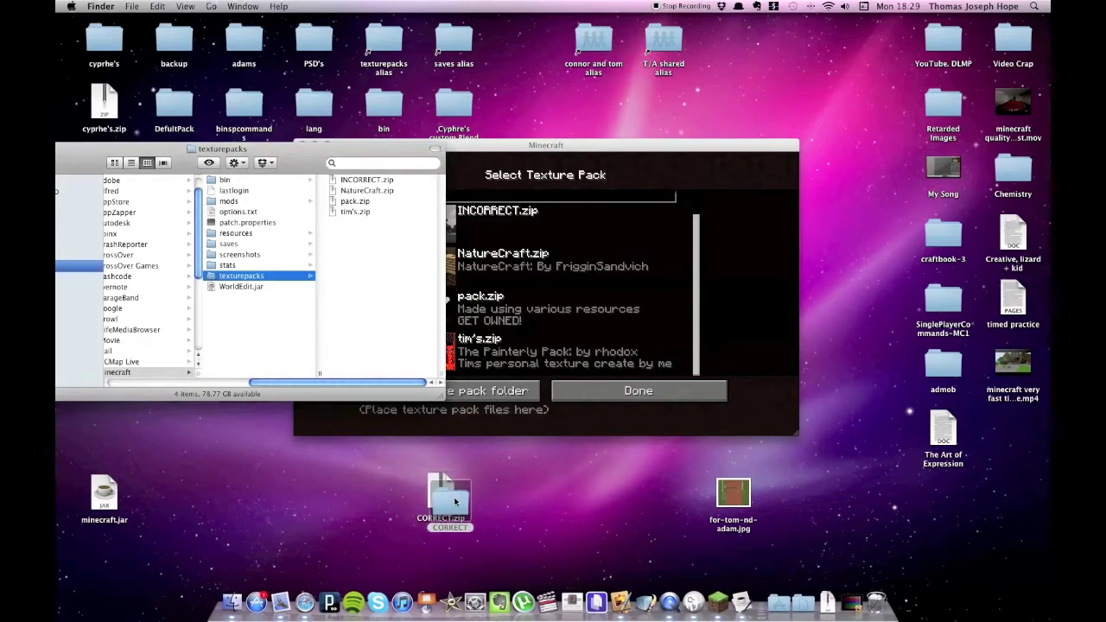
left_click_drag(445, 498, 567, 484)
double_click(567, 484)
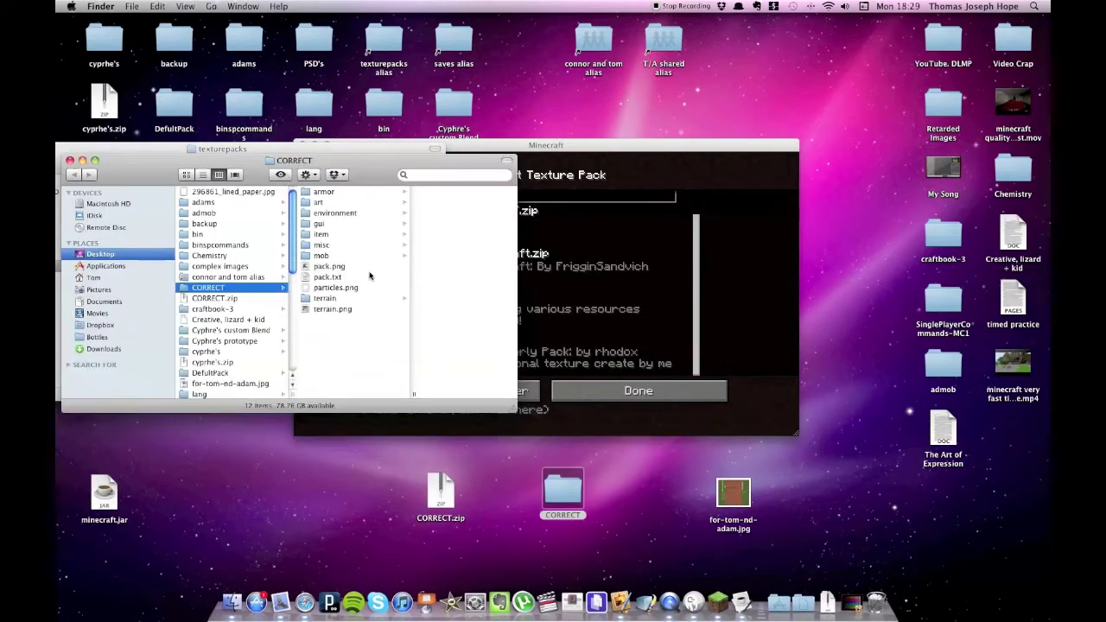
left_click(71, 161)
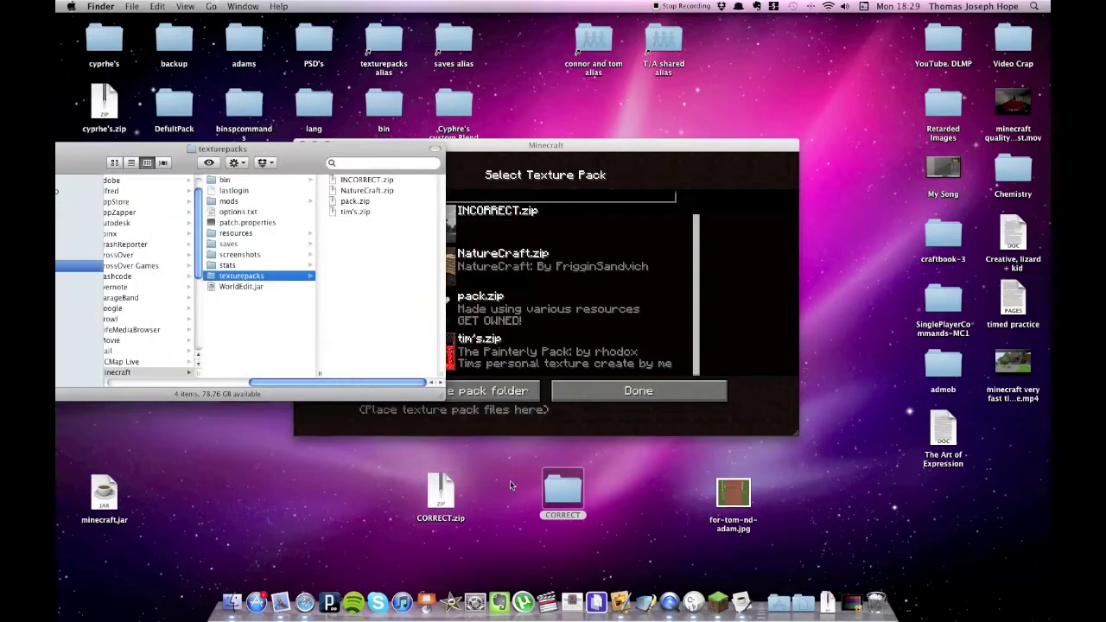
- Compress the whole CORRECT folder into CORRECT 2.zip and place the archive beside the folder on the desktop
right_click(547, 487)
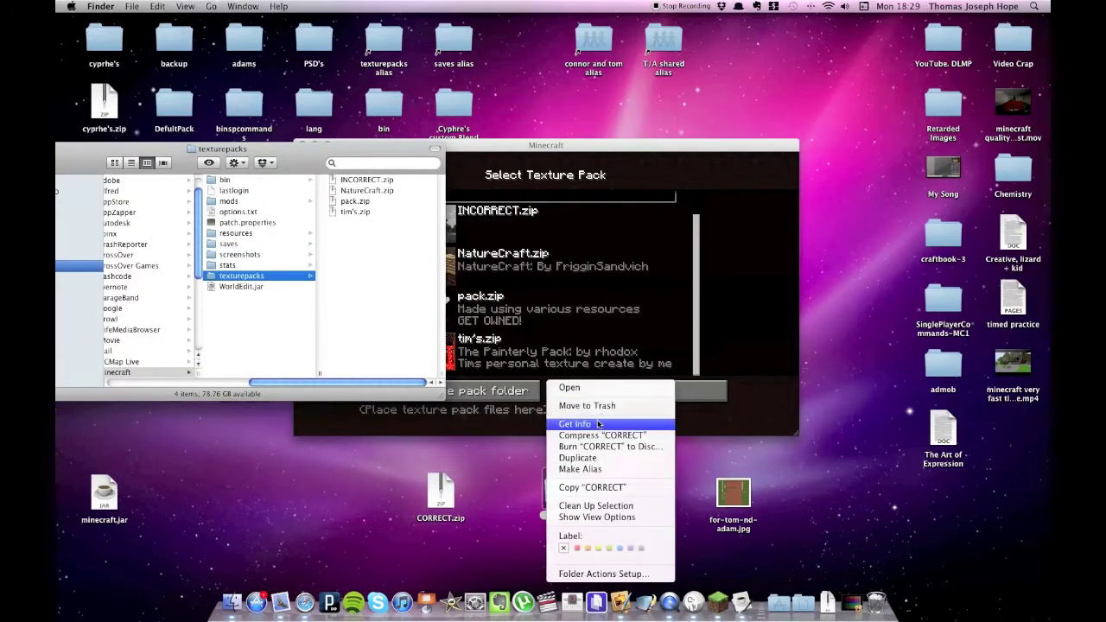
left_click(543, 487)
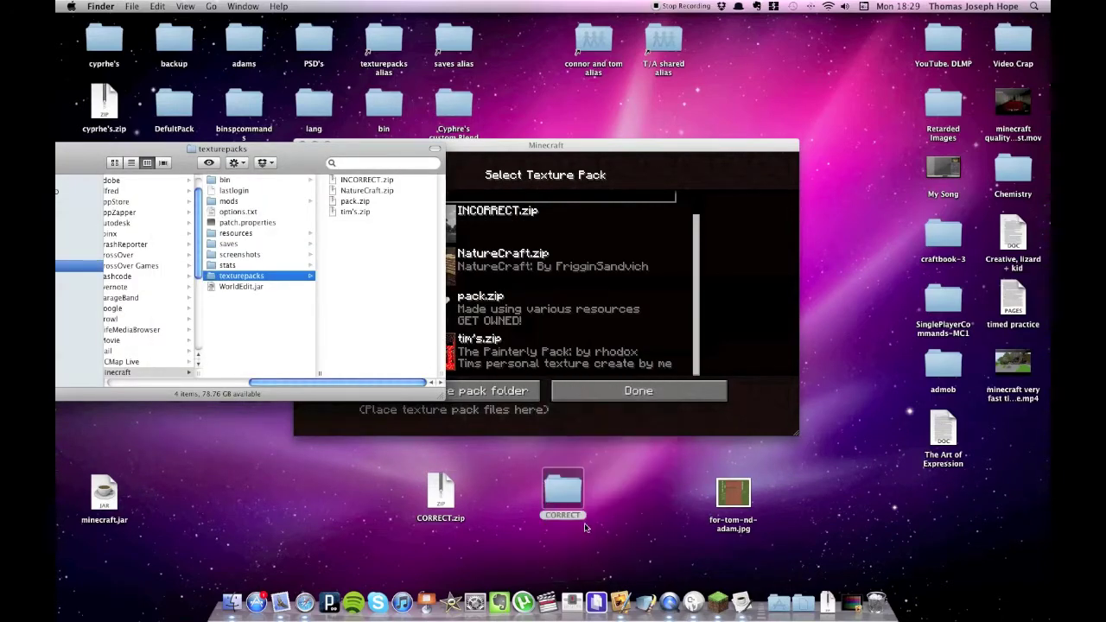
left_click_drag(1021, 432, 639, 516)
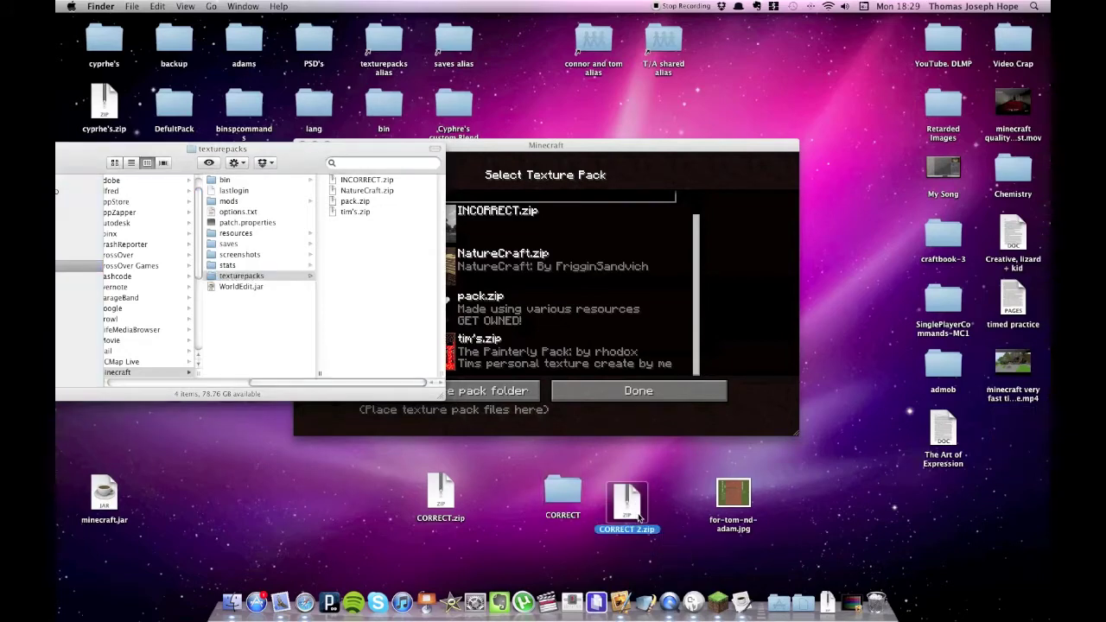
- Close the open texturepacks window, move CORRECT 2.zip into the texturepacks folder and check its entry in Minecraft's list
left_click(88, 156)
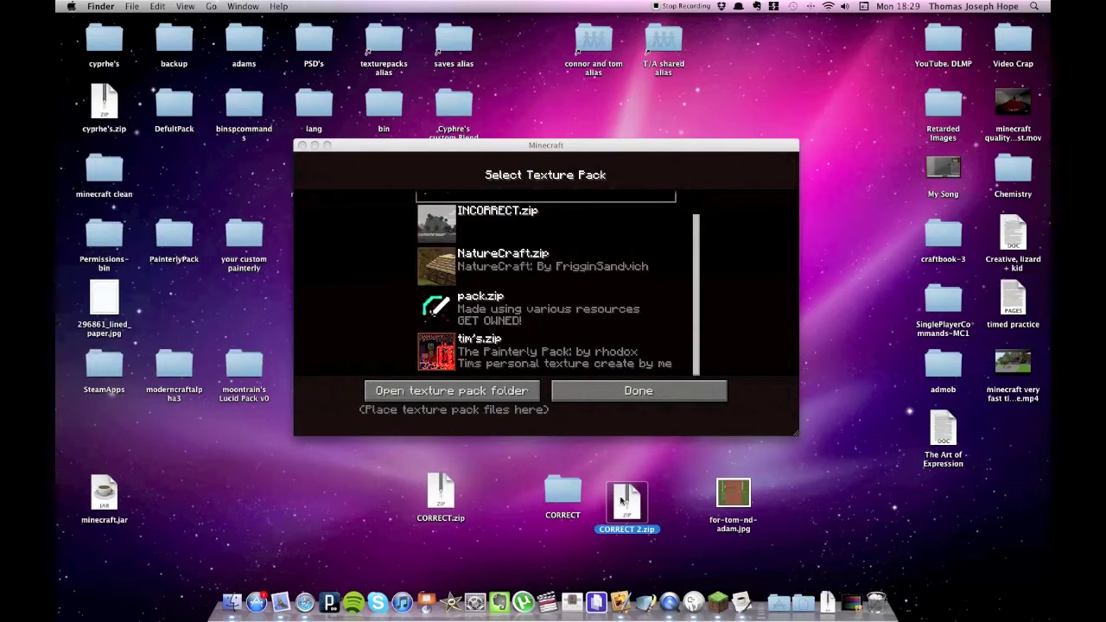
left_click_drag(633, 508, 400, 40)
left_click_drag(518, 150, 517, 131)
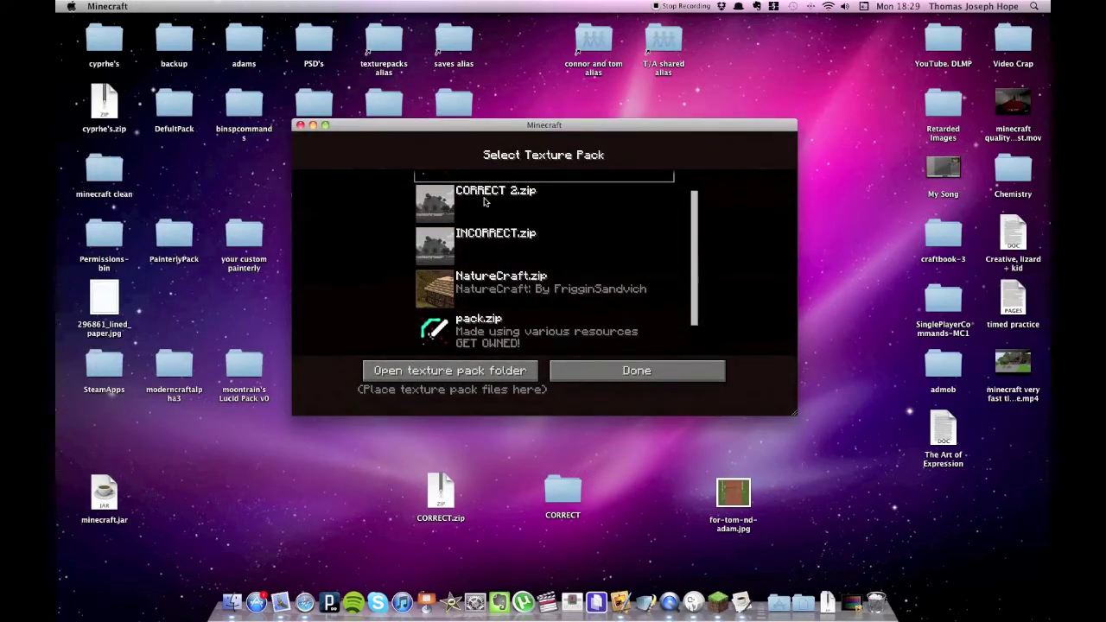
- Reopen the texturepacks folder and take CORRECT 2.zip out of it
double_click(397, 42)
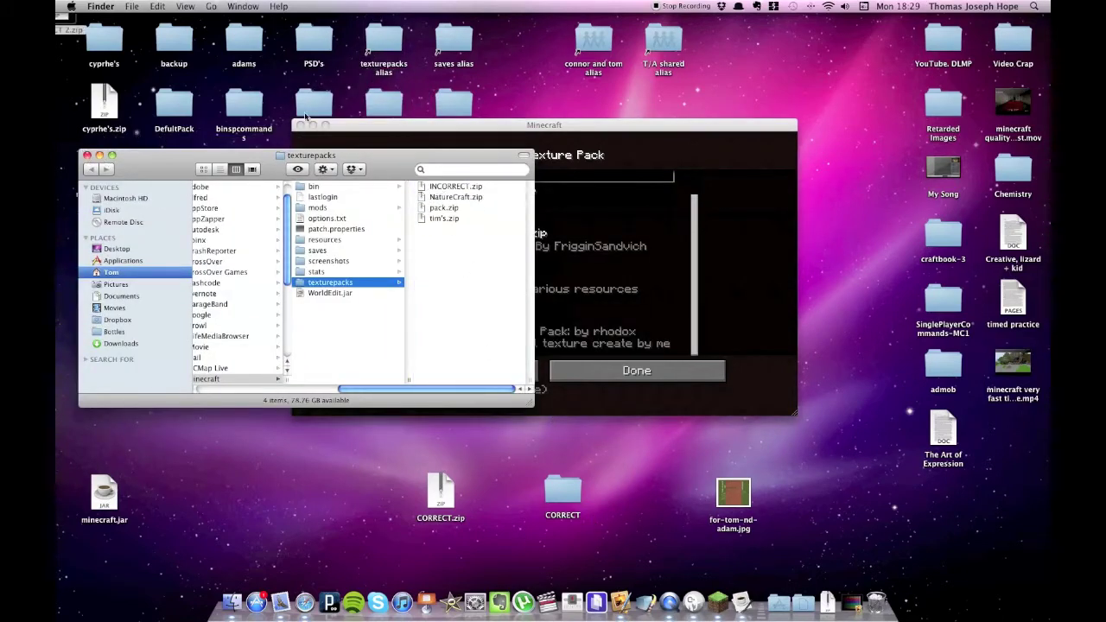
- Close the texturepacks window and compare the CORRECT folder's contents with the Texture Pack File Guide forum page, including its pack.txt entry
left_click(87, 156)
double_click(563, 493)
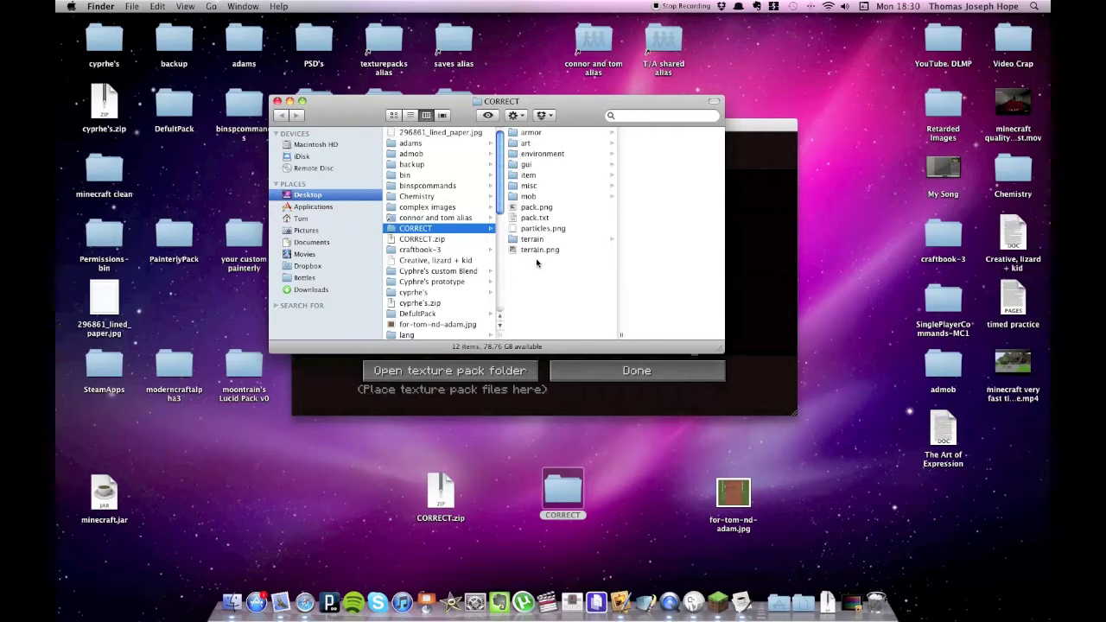
left_click(277, 102)
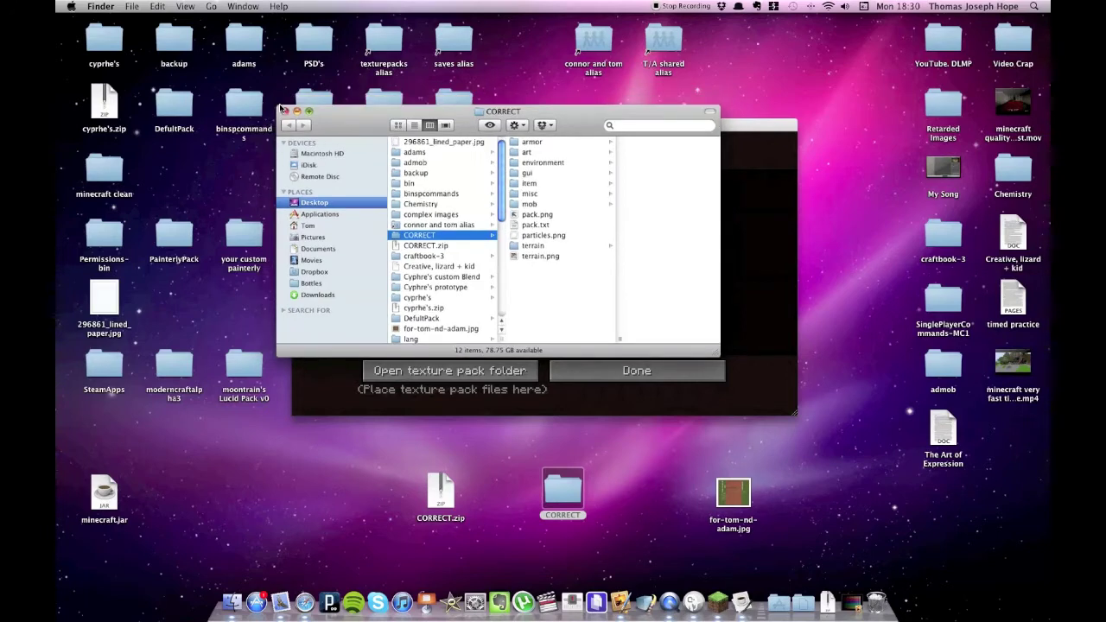
key("ctrl+Right")
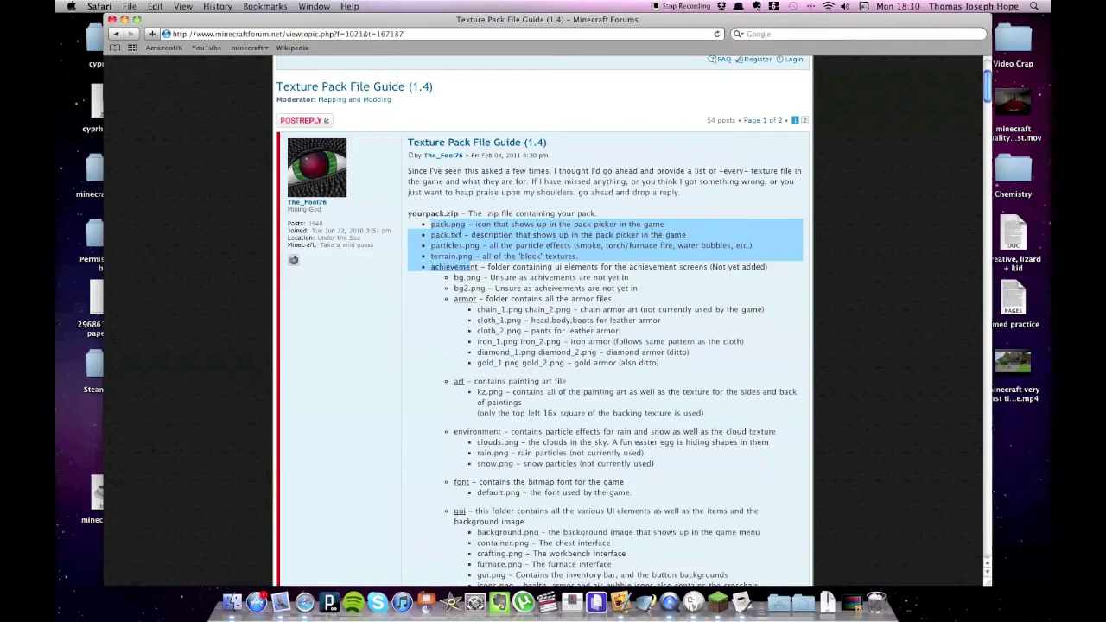
double_click(446, 235)
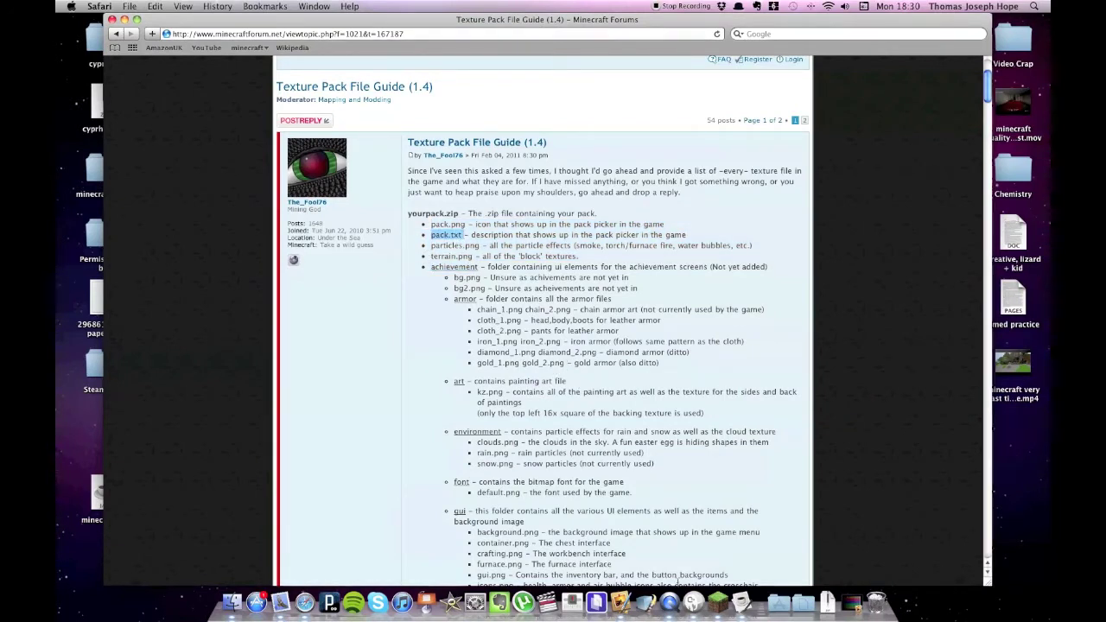
- Switch to zipcreator and position its empty window over the middle of the desktop
left_click(742, 602)
left_click_drag(560, 177, 497, 174)
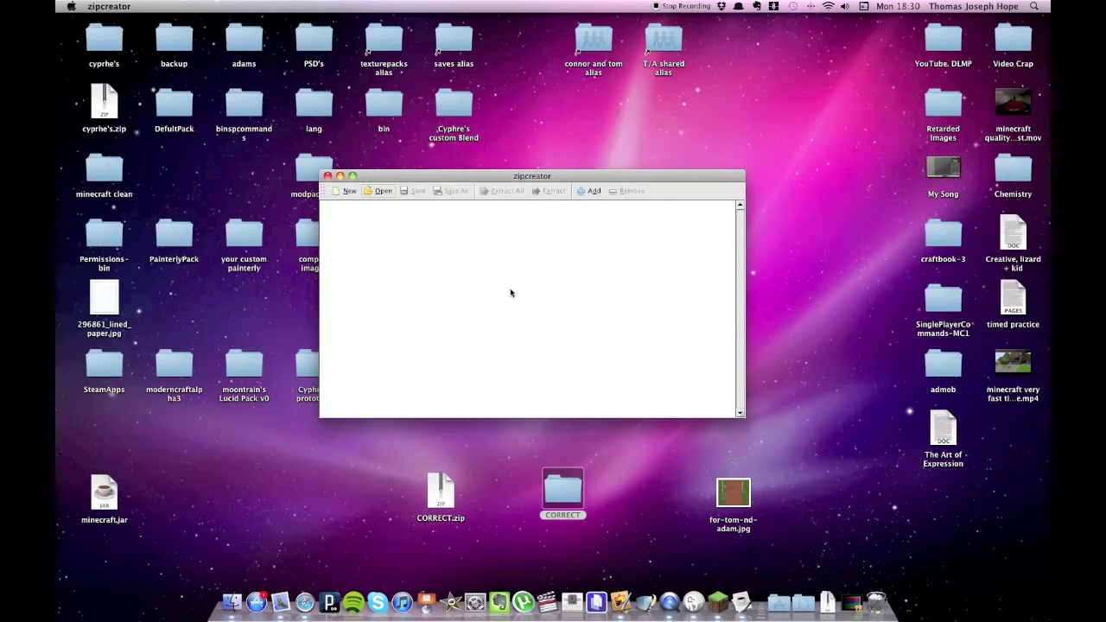
mouse_move(524, 169)
left_mouse_down()
mouse_move(569, 152)
mouse_move(540, 164)
left_mouse_up()
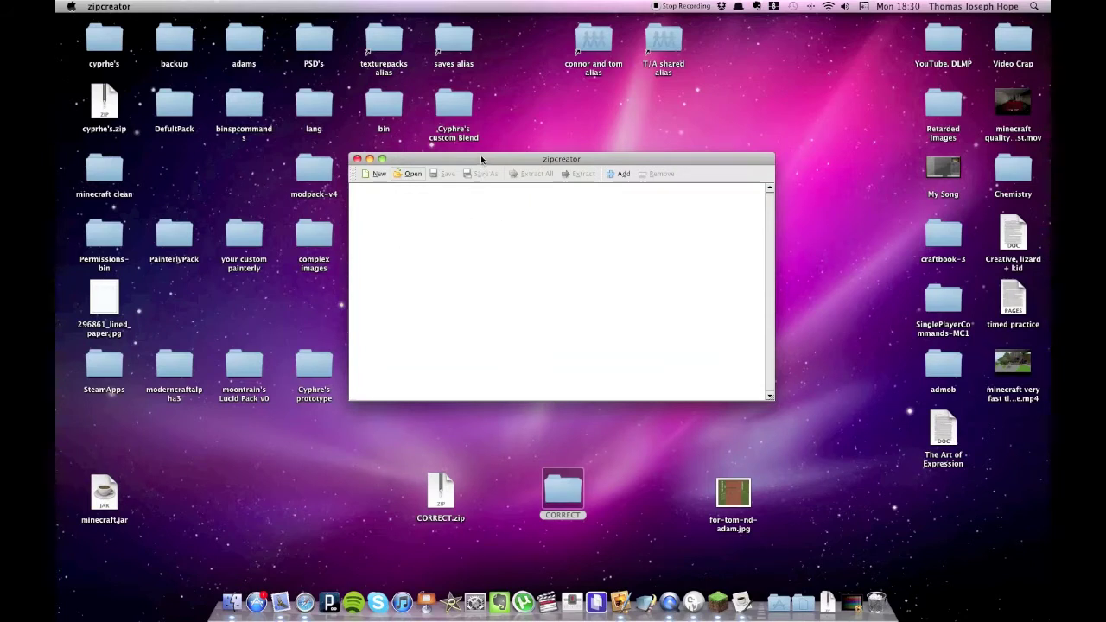
left_click_drag(480, 157, 483, 161)
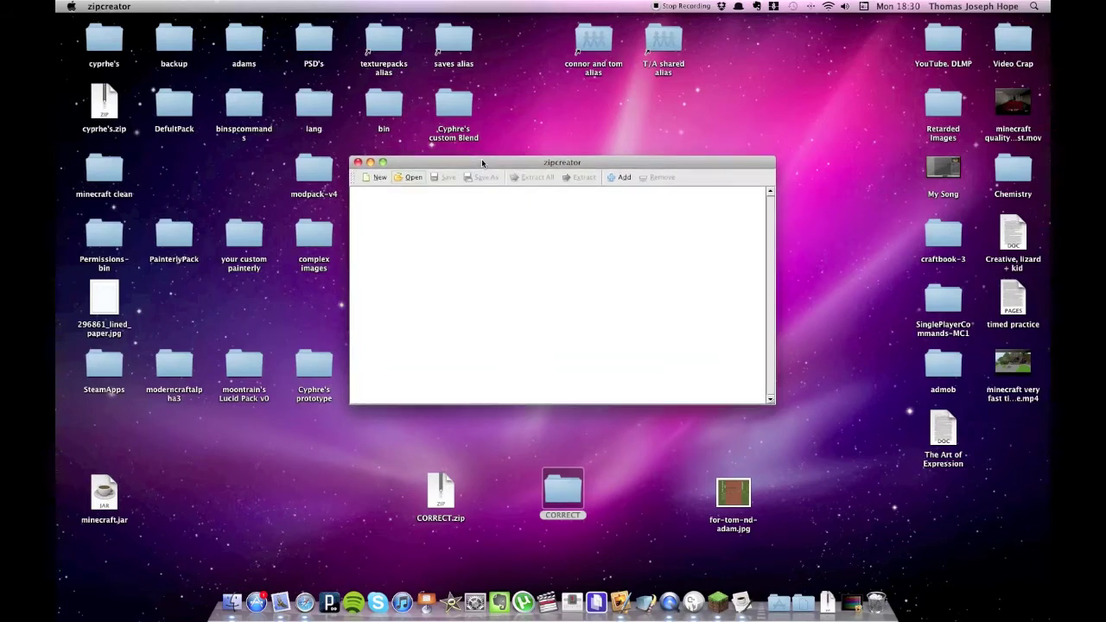
- Start adding files to the archive, browse to the Cyphre's prototype folder on the desktop and select pack.png
left_click(622, 182)
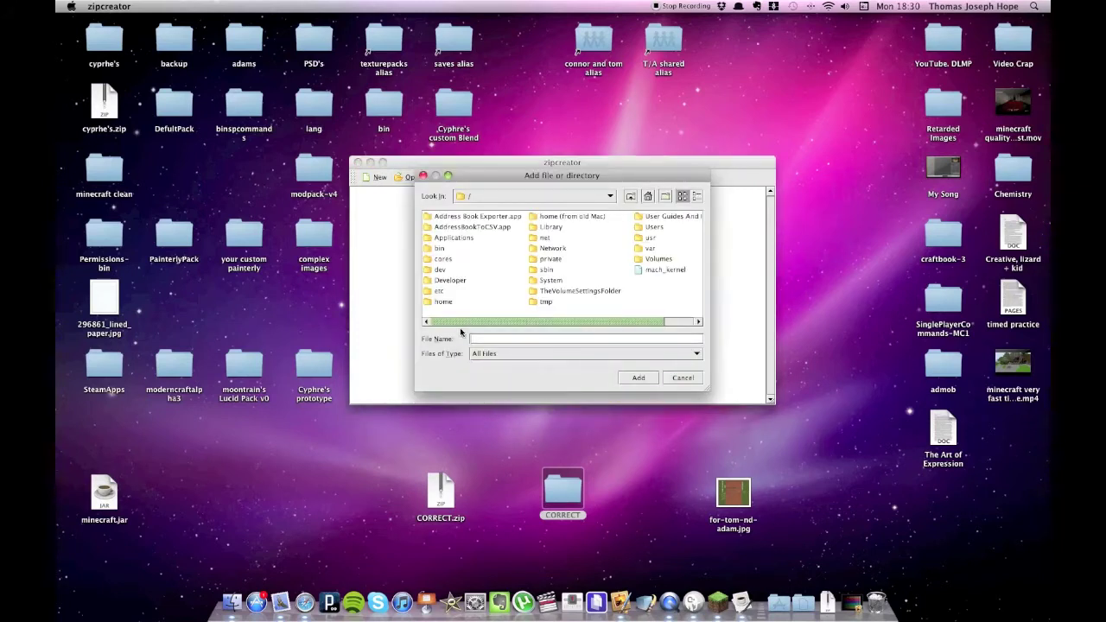
left_click_drag(571, 178, 456, 156)
left_click(523, 212)
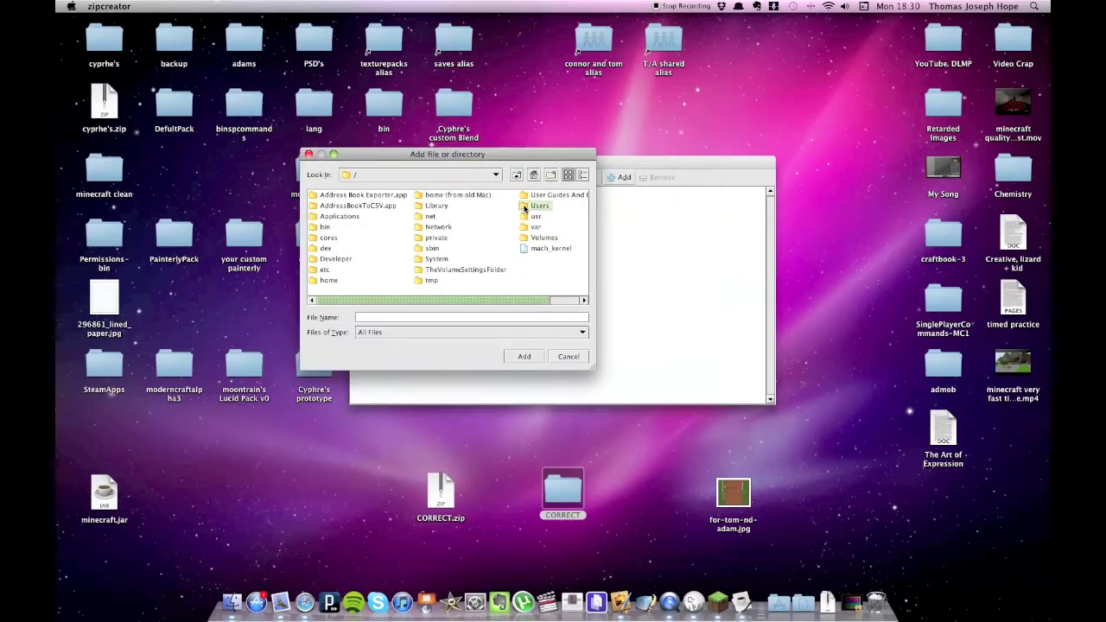
double_click(489, 208)
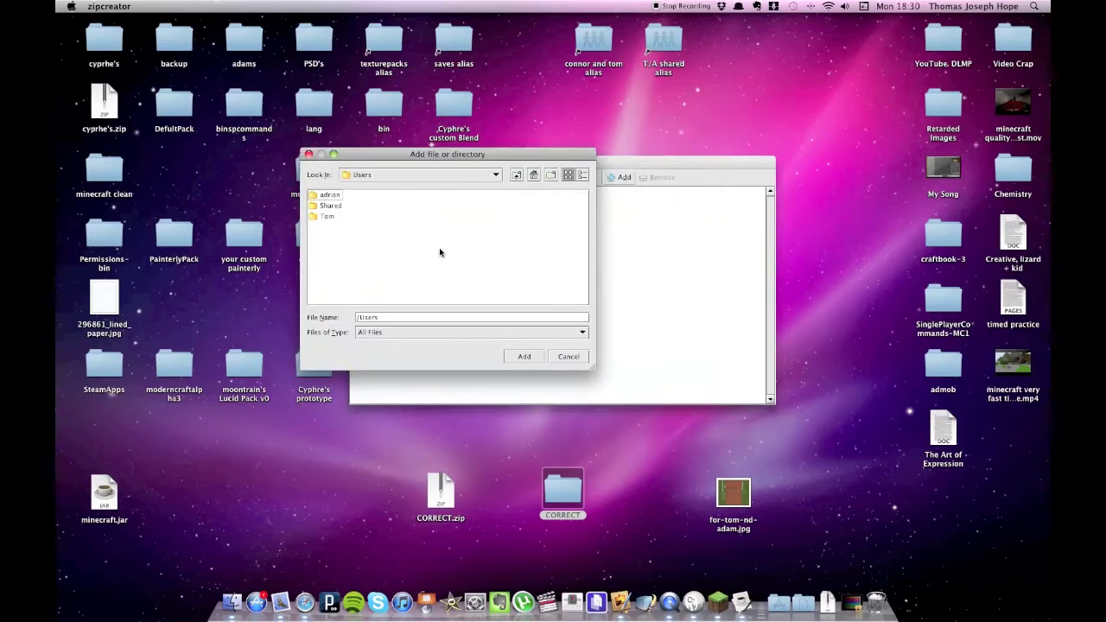
double_click(325, 216)
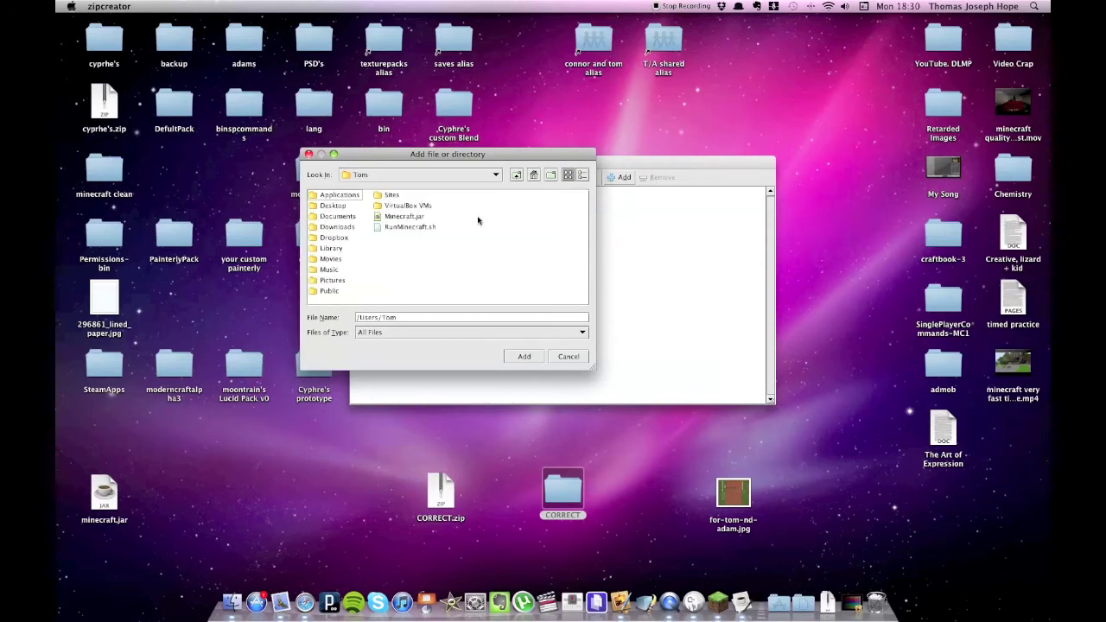
double_click(325, 206)
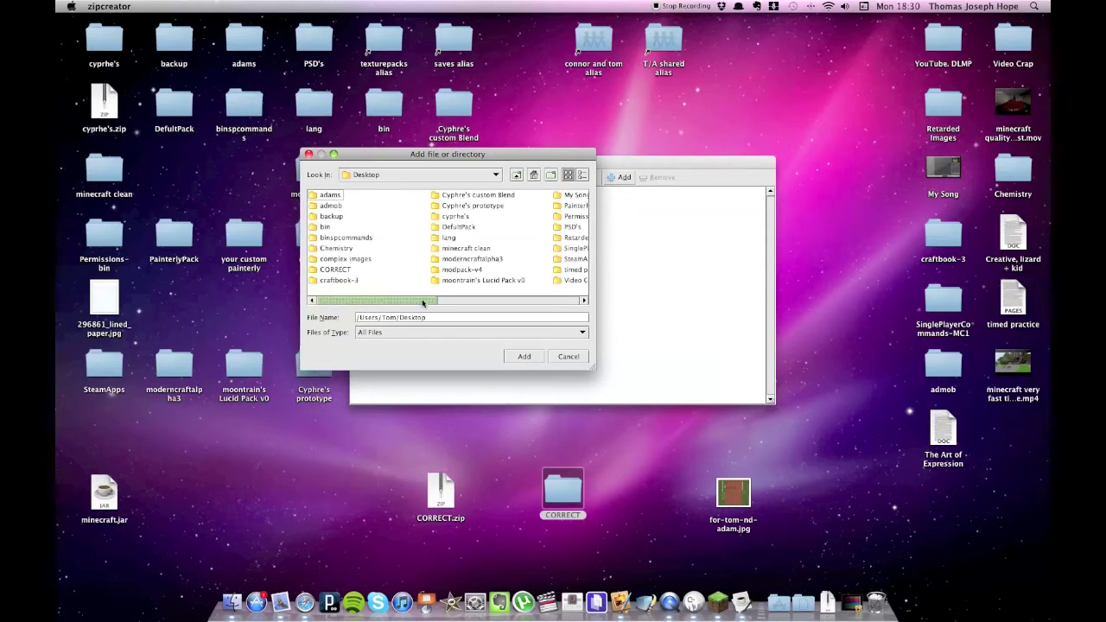
scroll(432, 301, "right", 3)
left_click(391, 208)
double_click(391, 207)
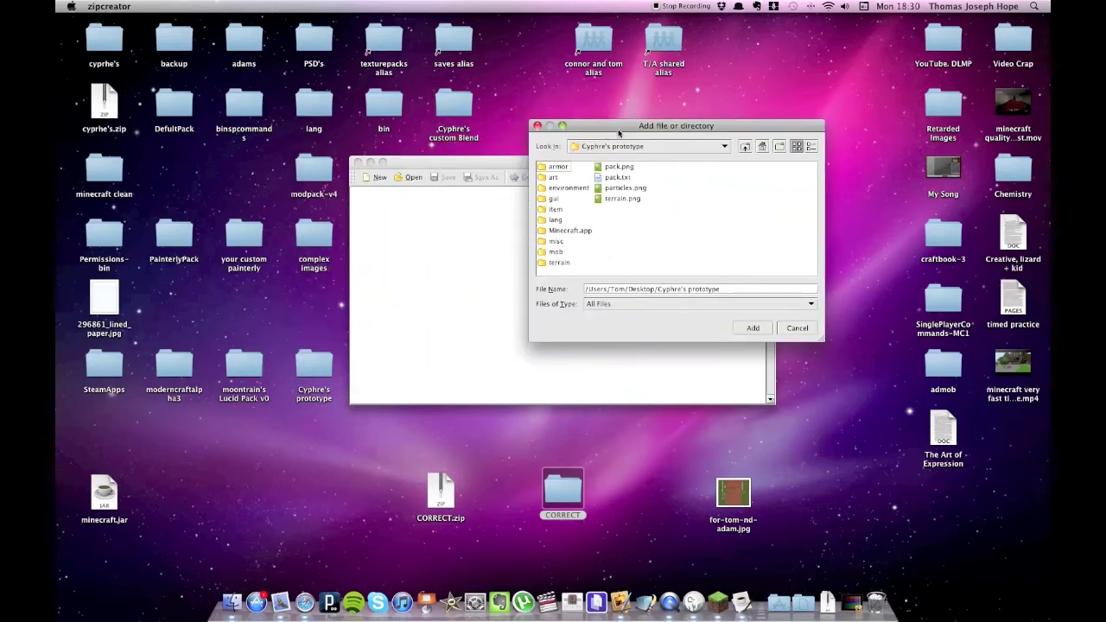
left_click(619, 166)
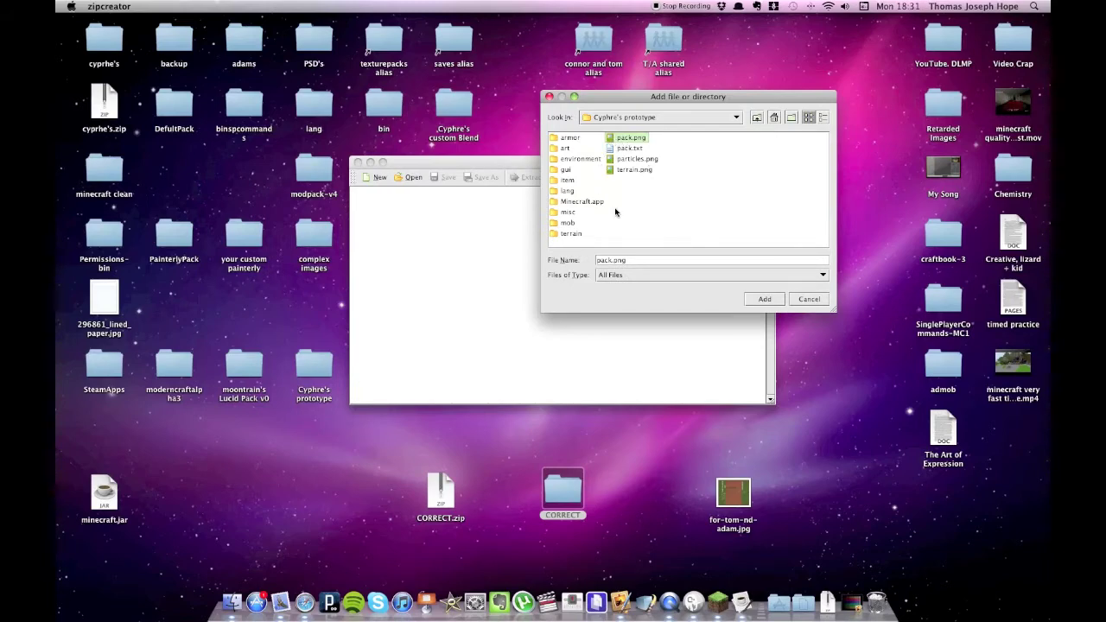
- Review the files and folders listed in the Texture Pack File Guide down to its end, and return to zipcreator
key("ctrl+Right")
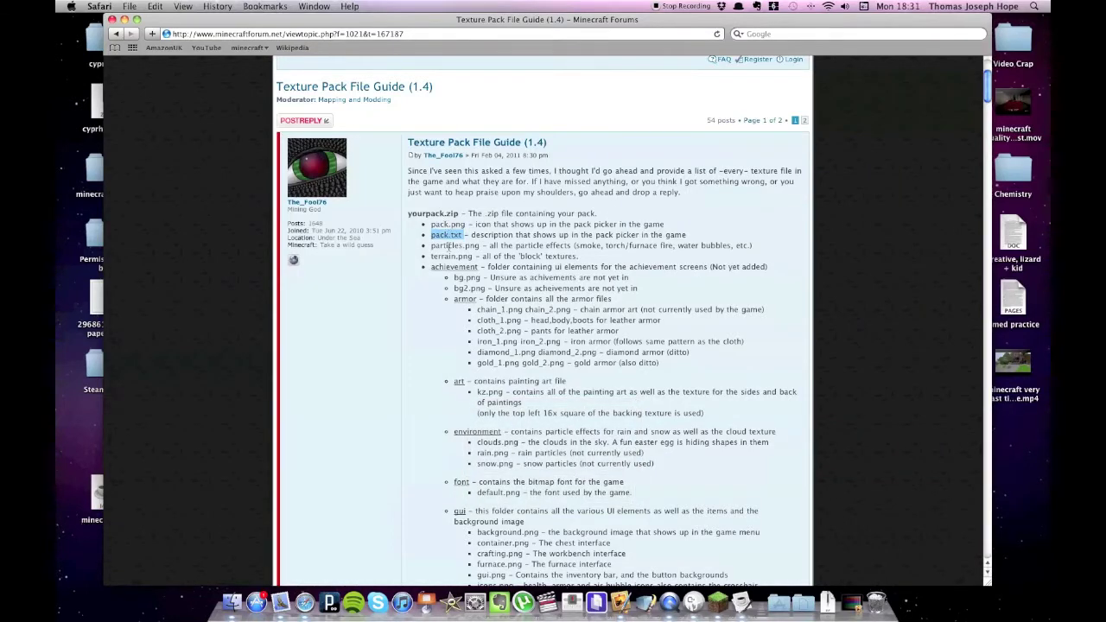
scroll(448, 246, "down", 1)
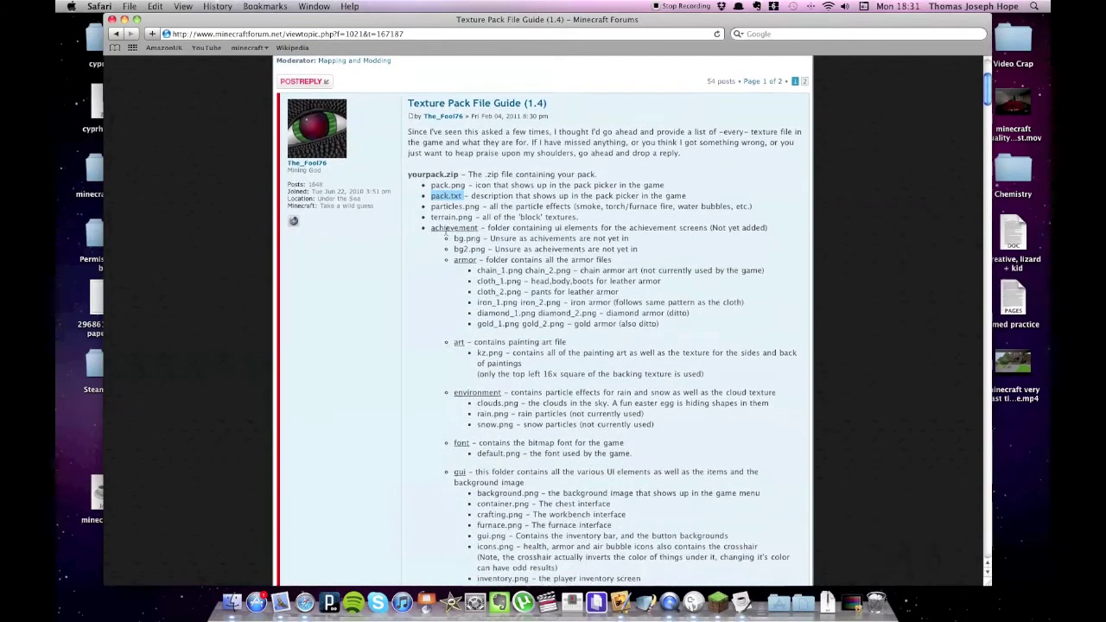
scroll(446, 232, "down", 3)
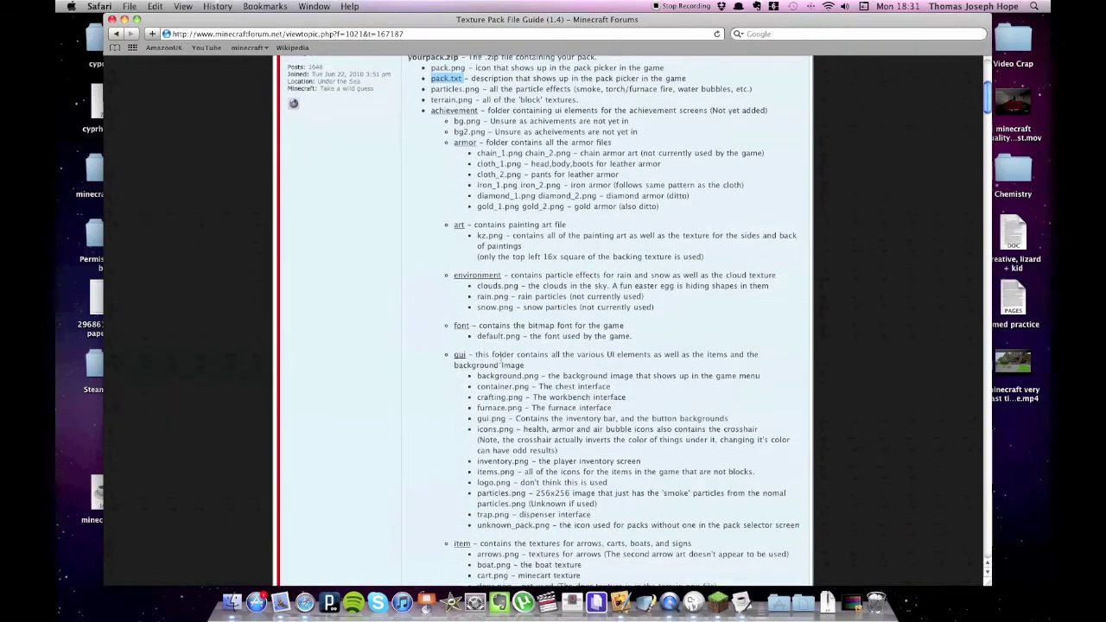
scroll(499, 359, "down", 15)
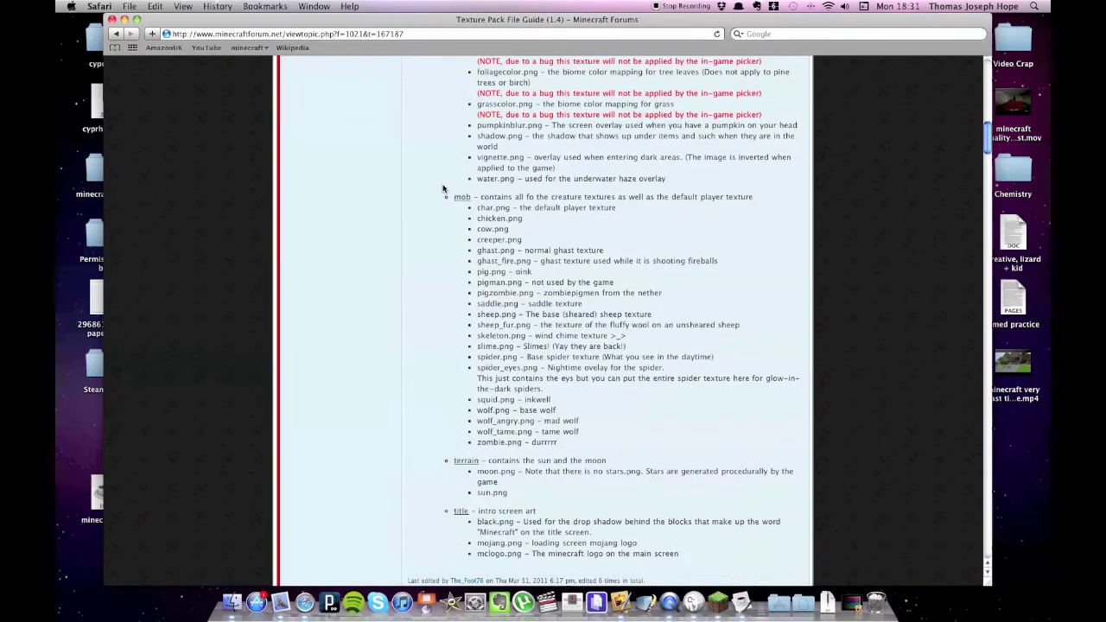
key("ctrl+Left")
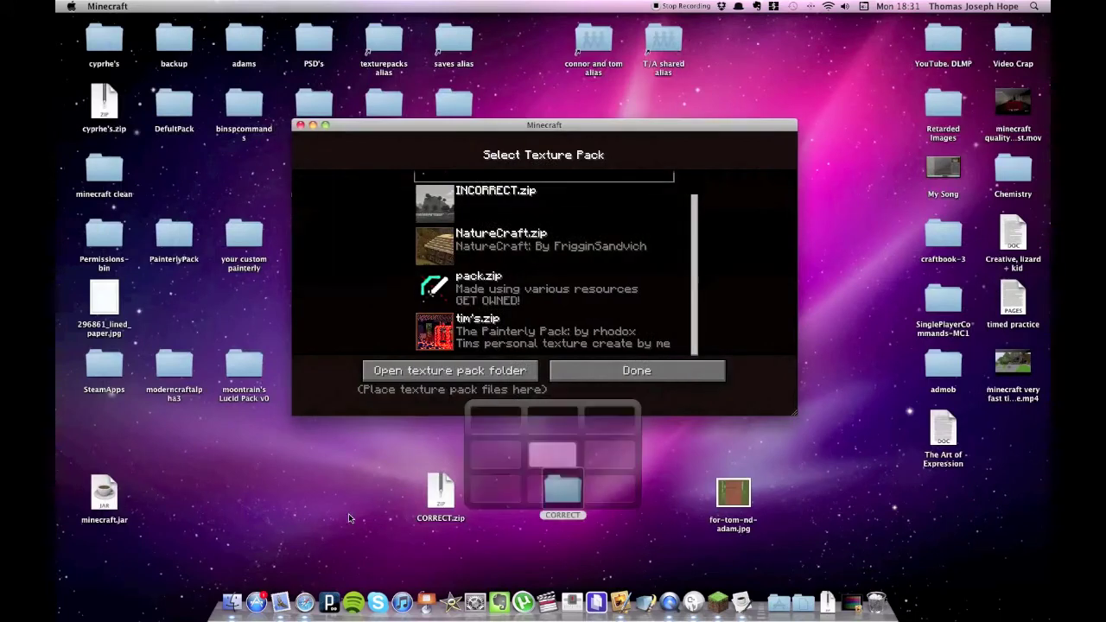
key("ctrl+Right")
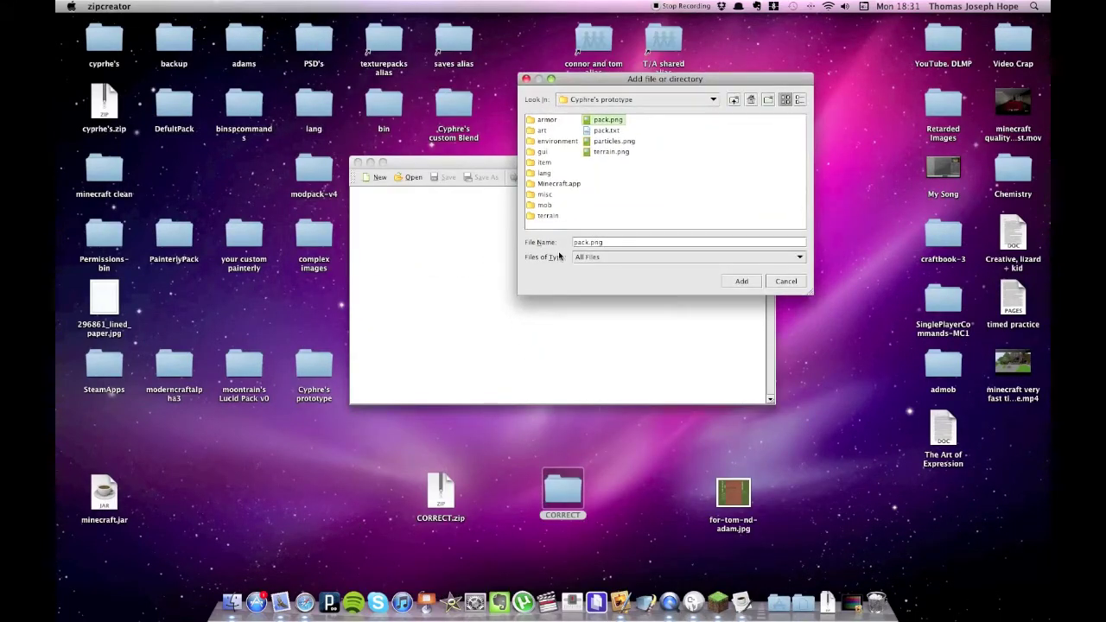
- Add pack.png, pack.txt, particles.png, terrain.png and the armor, art, environment, gui, item, misc, mob and terrain folders to the archive
left_click(604, 130, "super")
left_click(609, 141, "super")
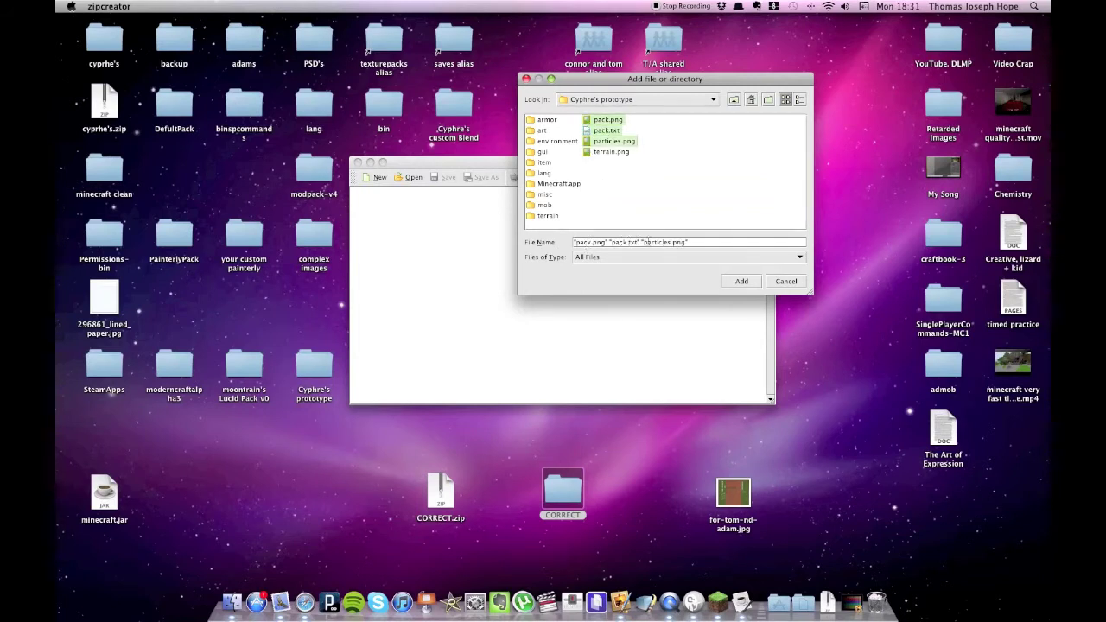
left_click(584, 153, "super")
left_click(545, 120, "super")
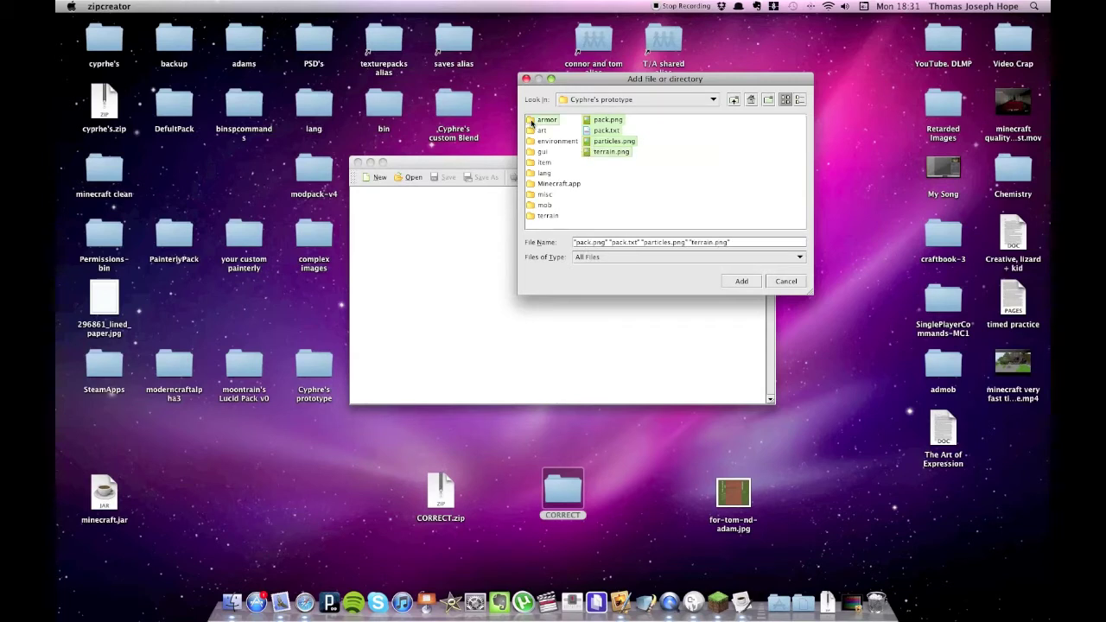
left_click(540, 131, "super")
left_click(531, 152, "super")
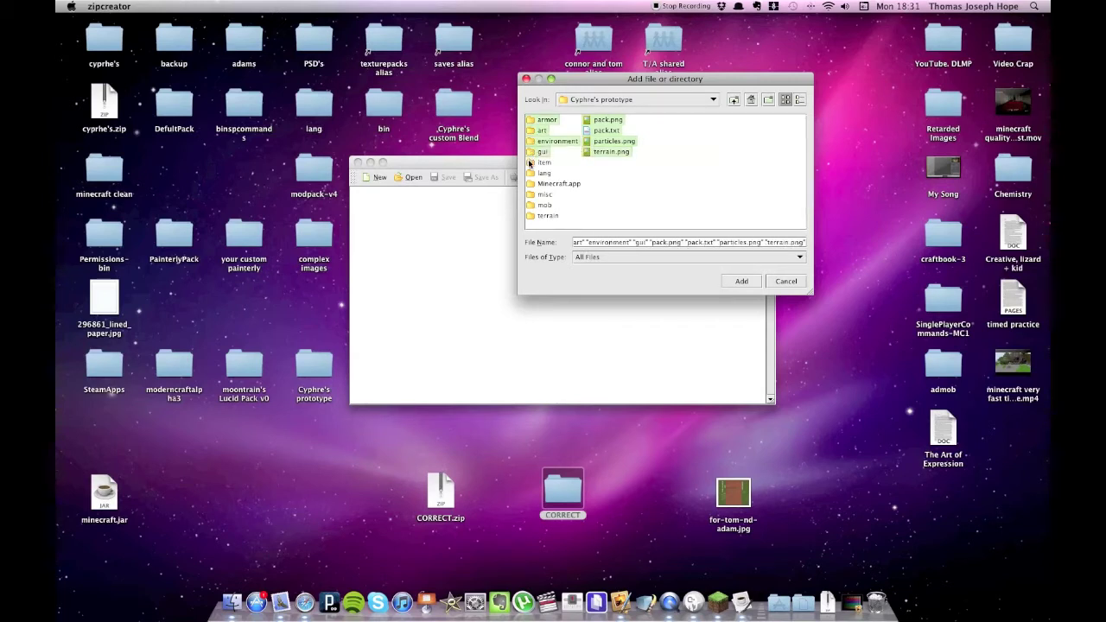
left_click(529, 164, "super")
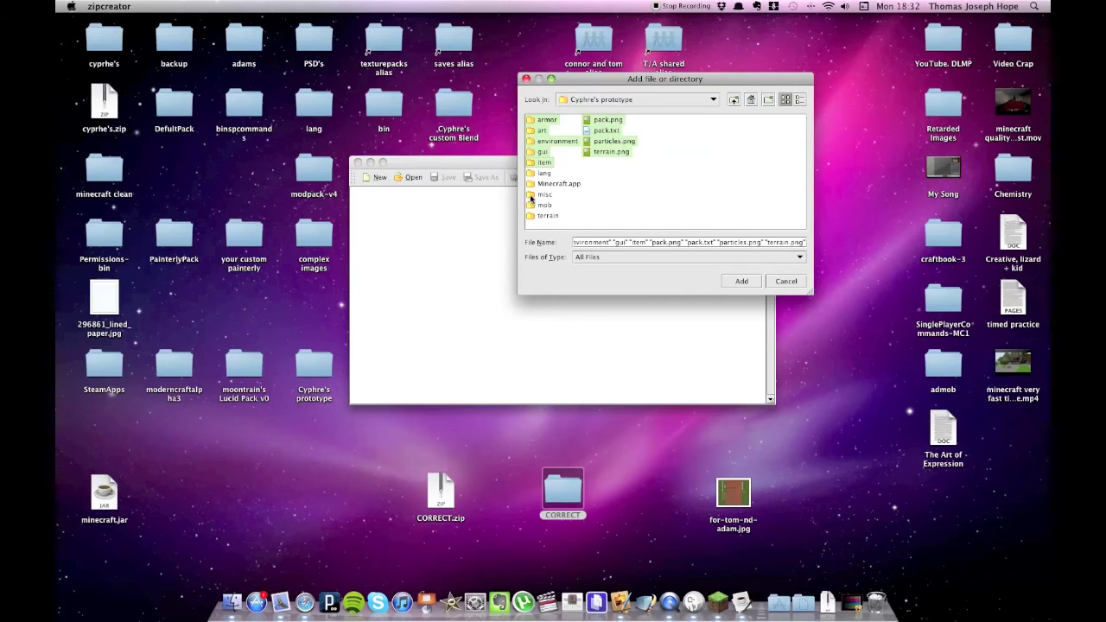
left_click(530, 196, "super")
left_click(533, 206, "super")
left_click(535, 214, "super")
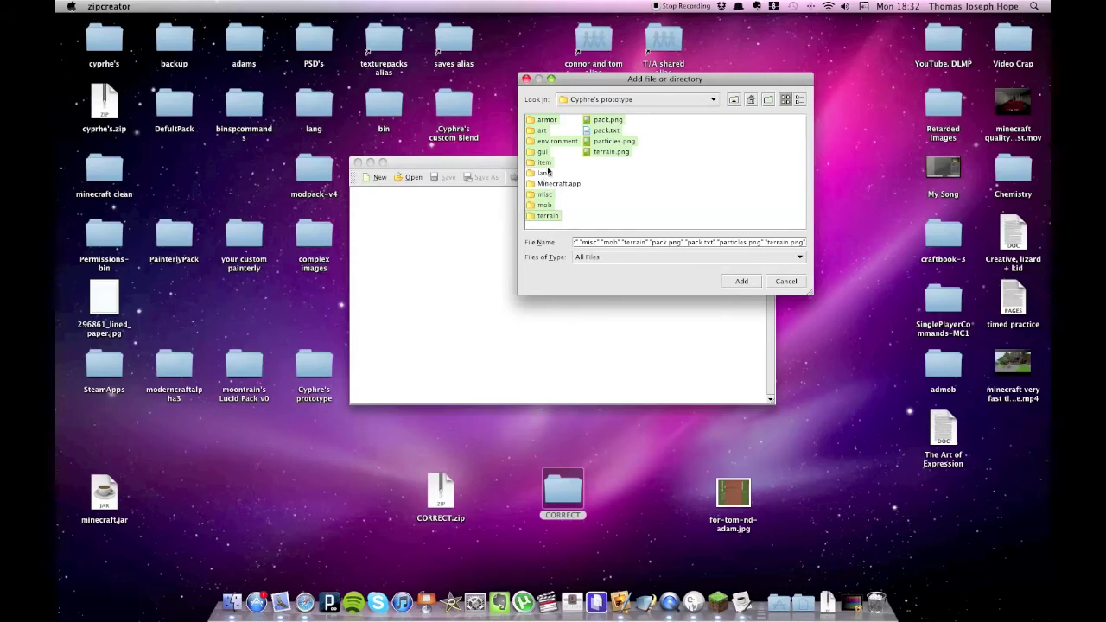
left_click(742, 282)
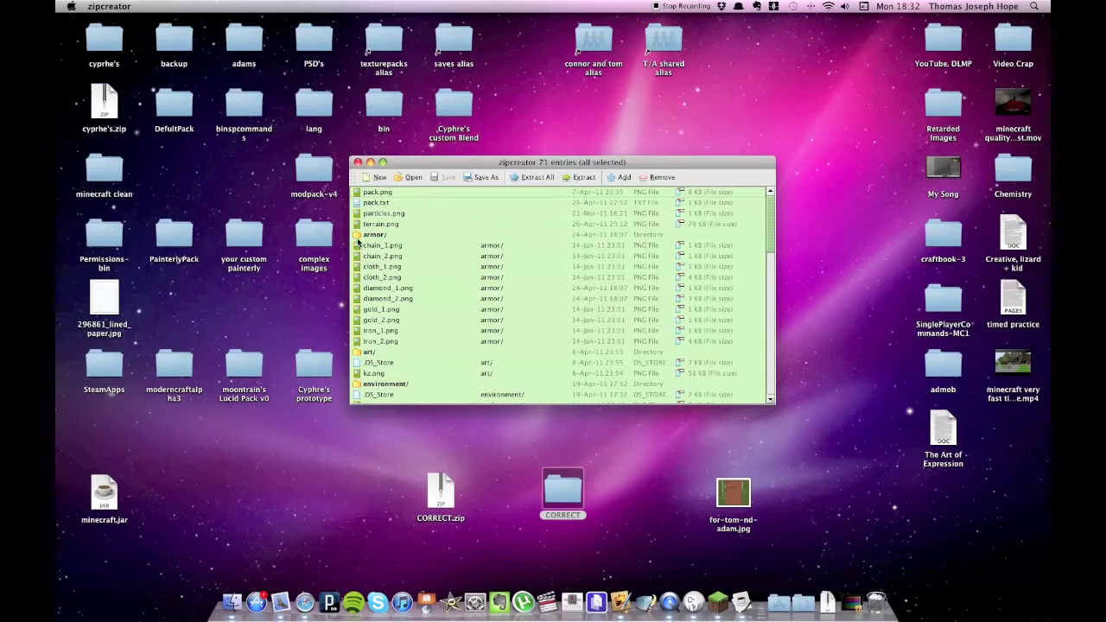
- Review the added entries and save the archive as "CORRECT - itold u so" in the Cyphre's prototype folder
scroll(406, 288, "down", 3)
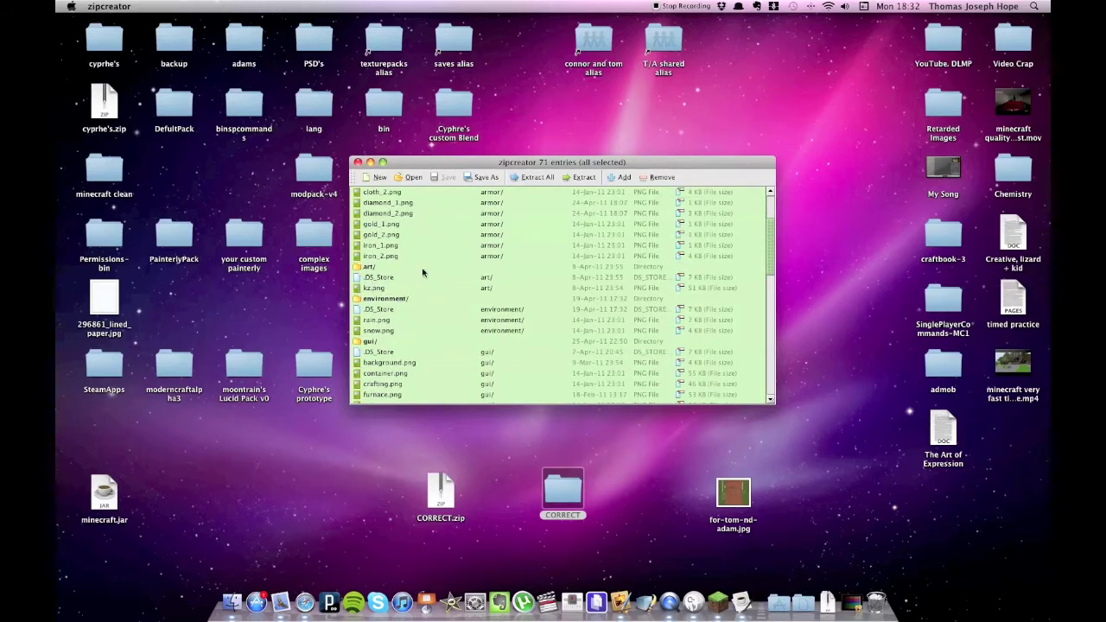
left_click(488, 179)
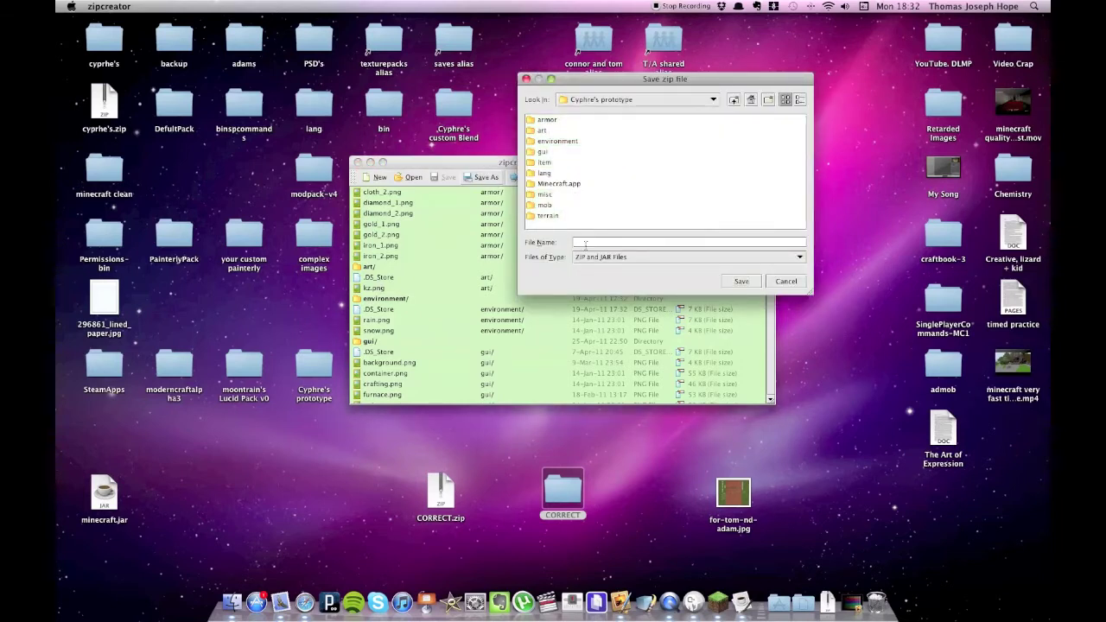
type("CORRECT - itold u so")
left_click(745, 282)
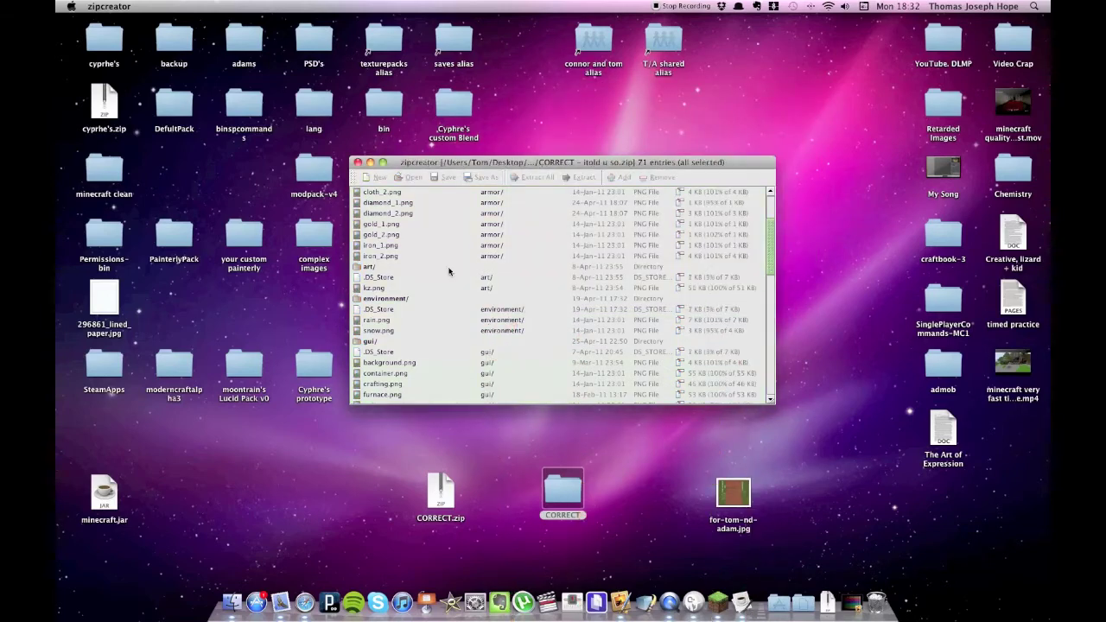
- Check the cyphre's folder on the desktop, close it, and close the zipcreator window
double_click(117, 57)
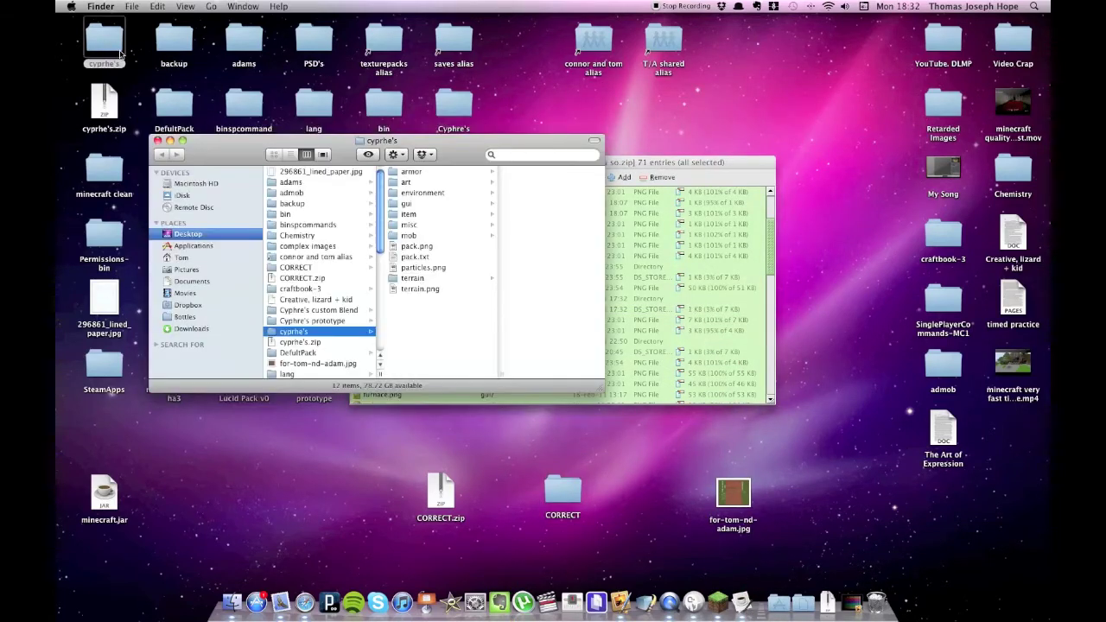
left_click(158, 141)
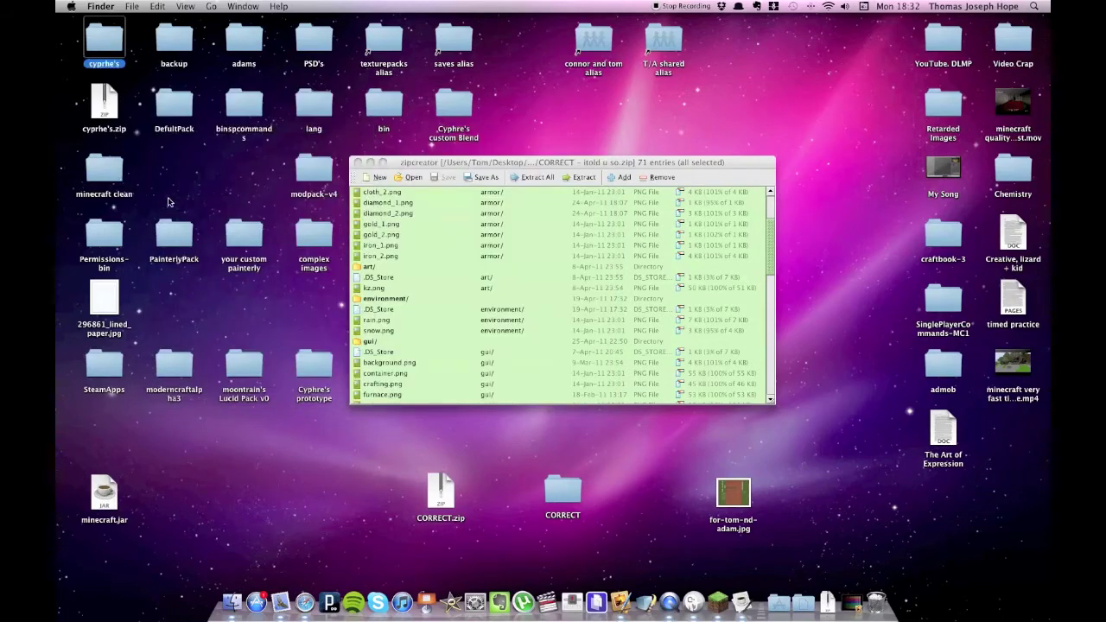
left_click(358, 162)
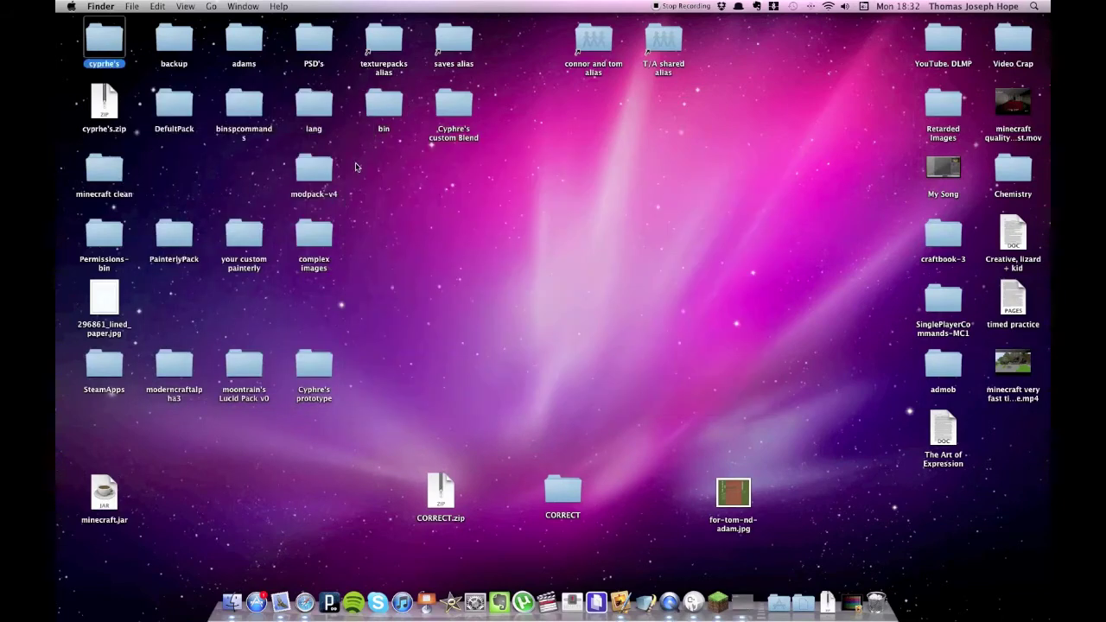
- Take CORRECT - itold u so.zip out of the Cyphre's prototype folder and move it into the texturepacks alias on the desktop
left_click_drag(436, 139, 417, 154)
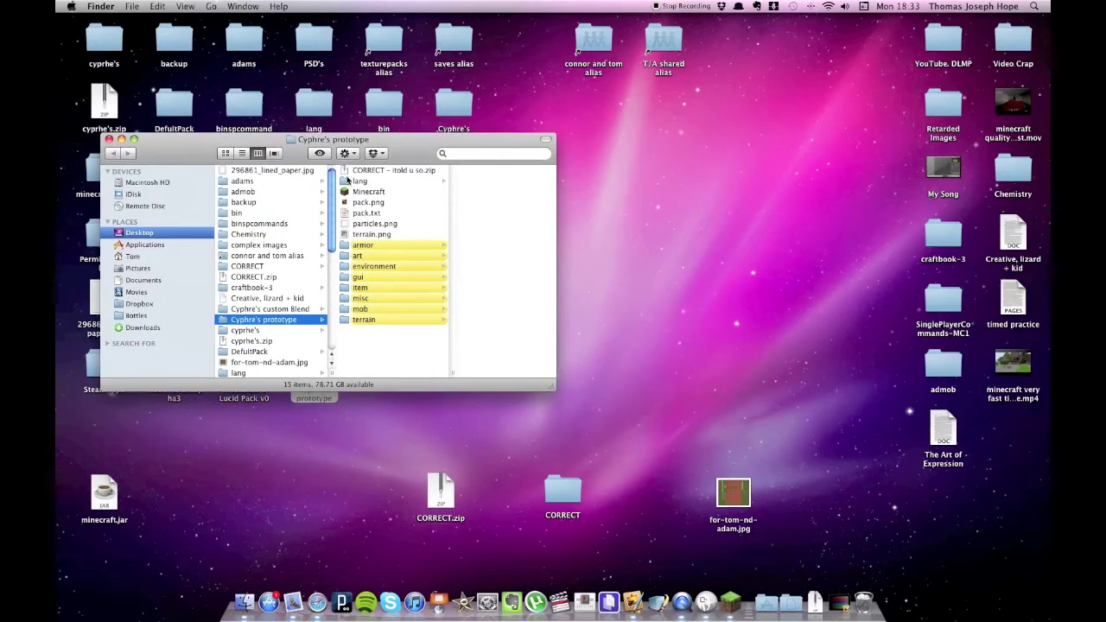
left_click_drag(348, 171, 684, 188)
left_click(121, 139)
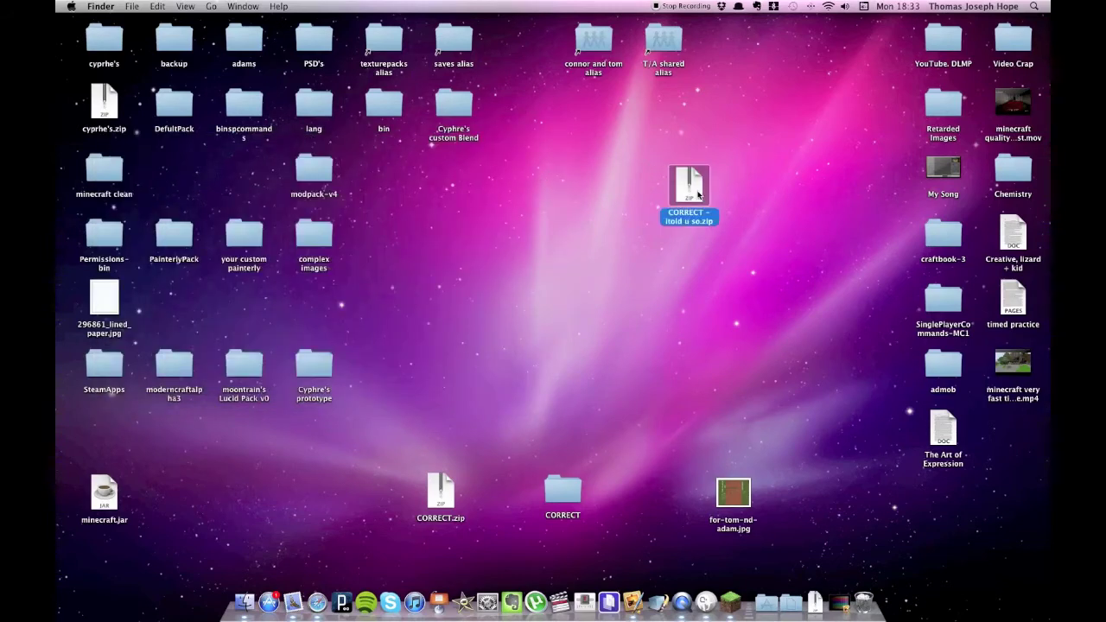
left_click_drag(698, 196, 390, 62)
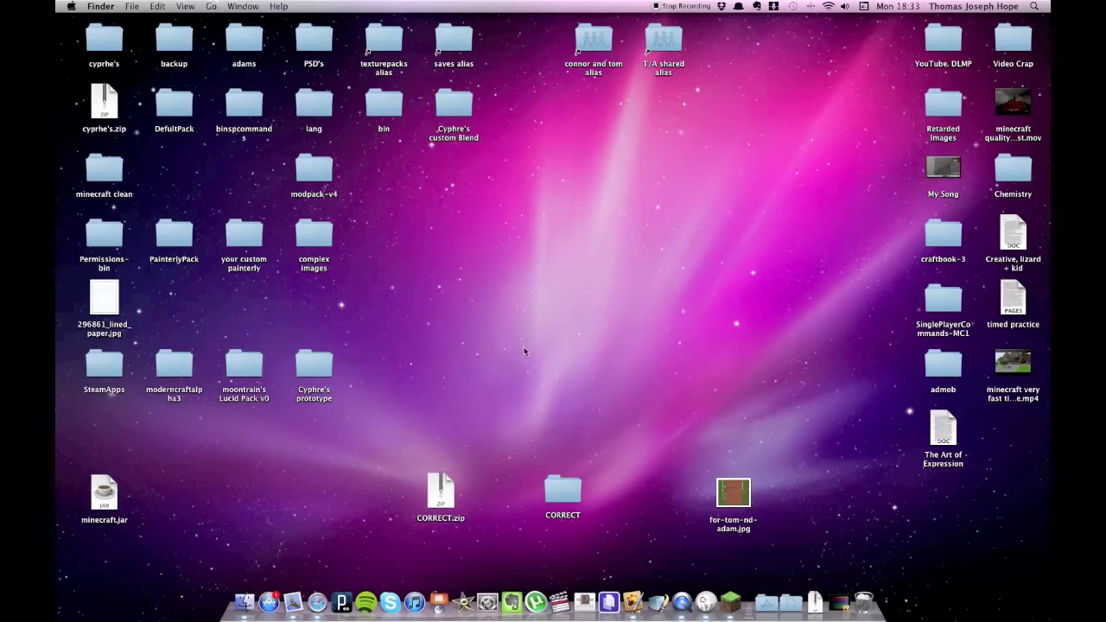
- Check Minecraft's texture pack list, then switch to Finder and open Library/Application Support in the home folder
left_click(730, 602)
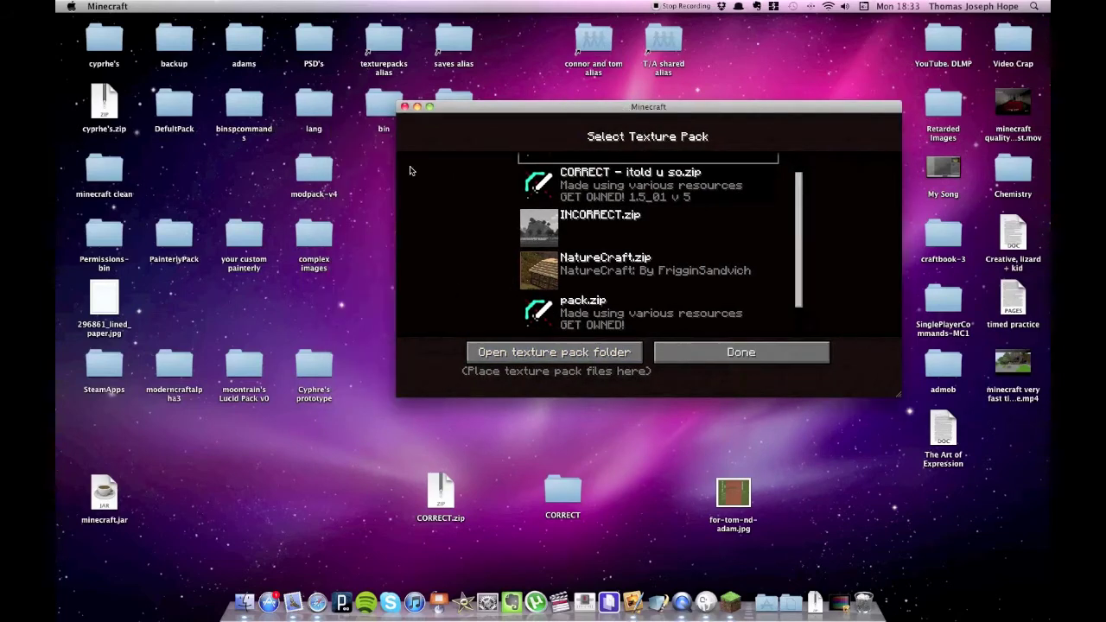
left_click(245, 603)
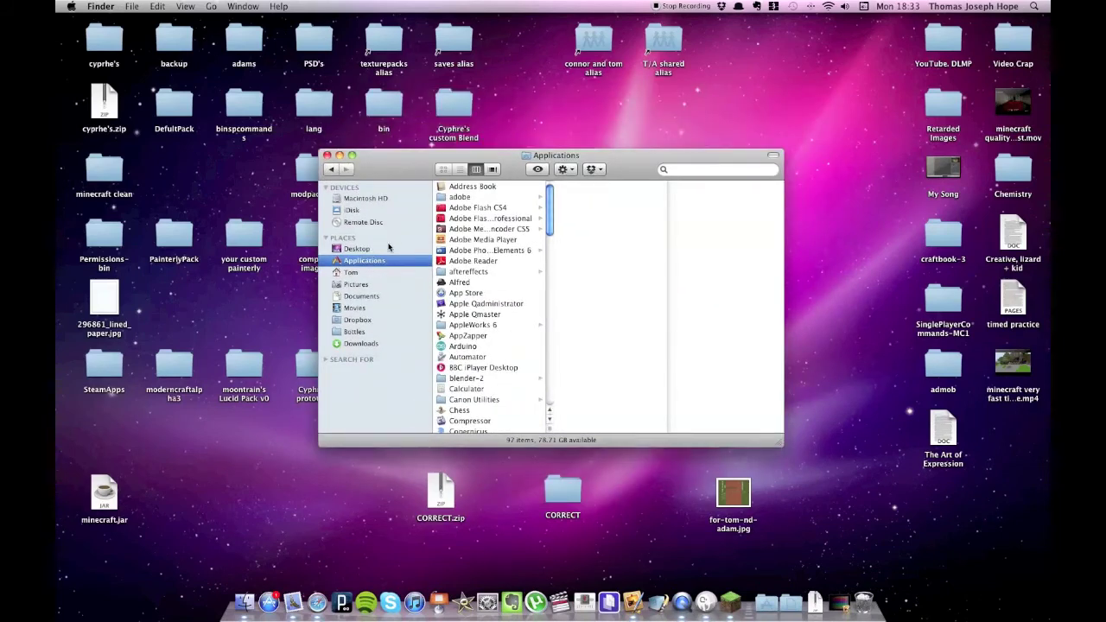
left_click(372, 272)
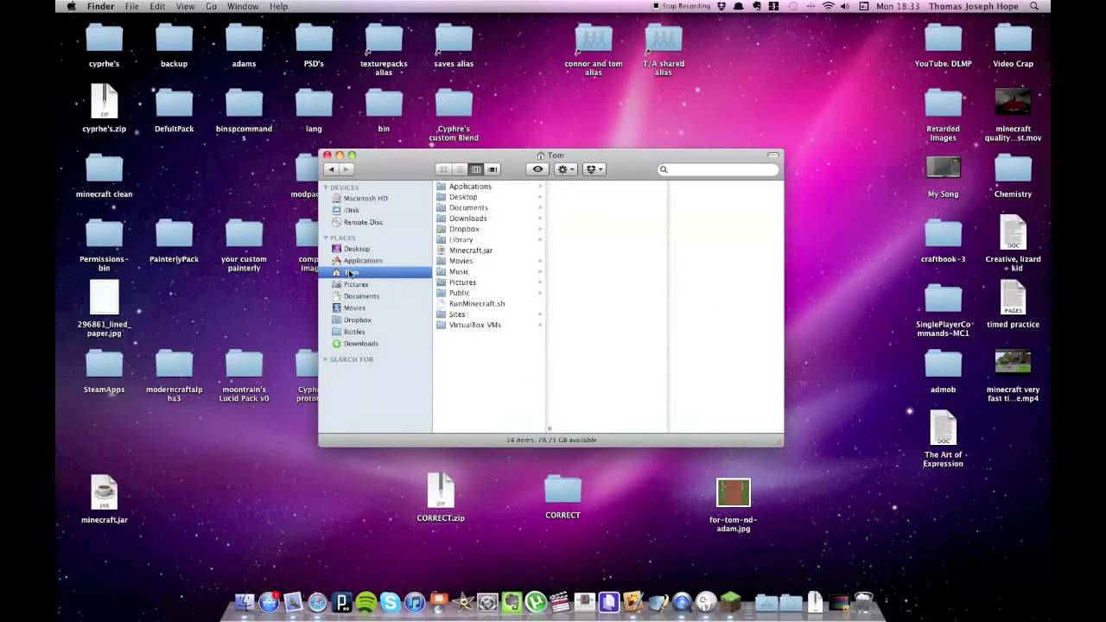
left_click(461, 239)
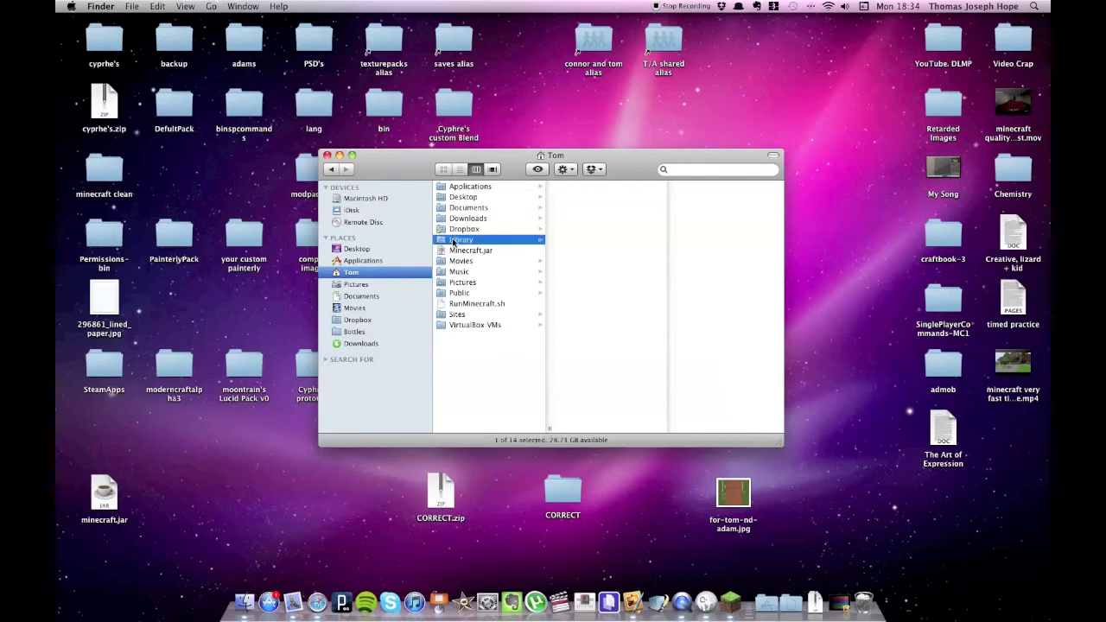
left_click(605, 197)
left_click_drag(627, 177, 473, 168)
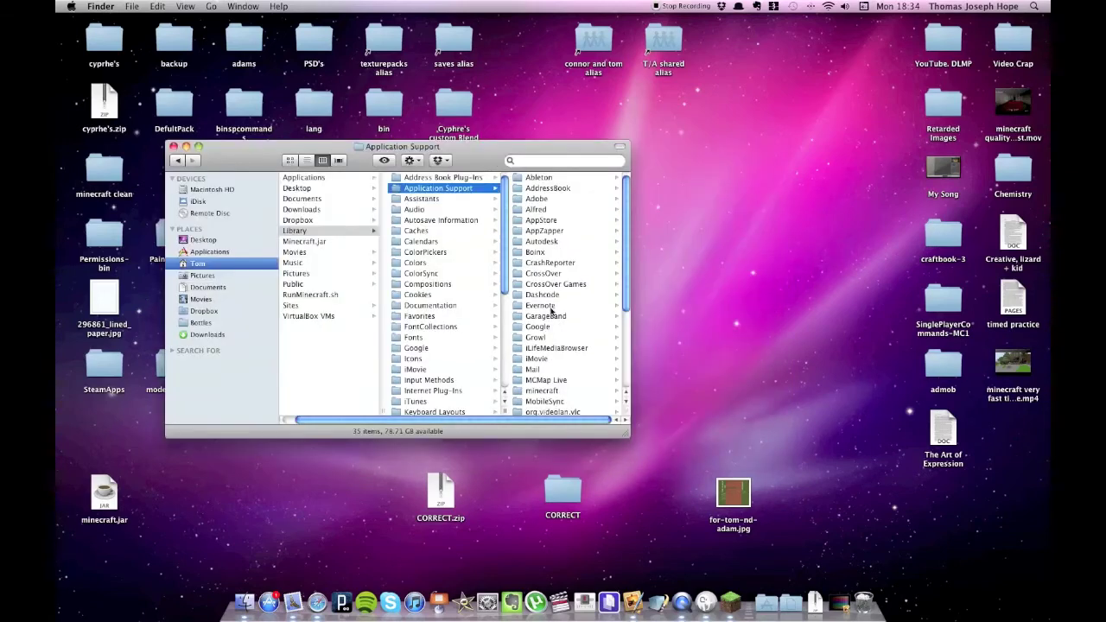
- Open the texturepacks folder inside the minecraft folder to check its contents, and close the Finder window
scroll(553, 345, "down", 1)
left_click(551, 378)
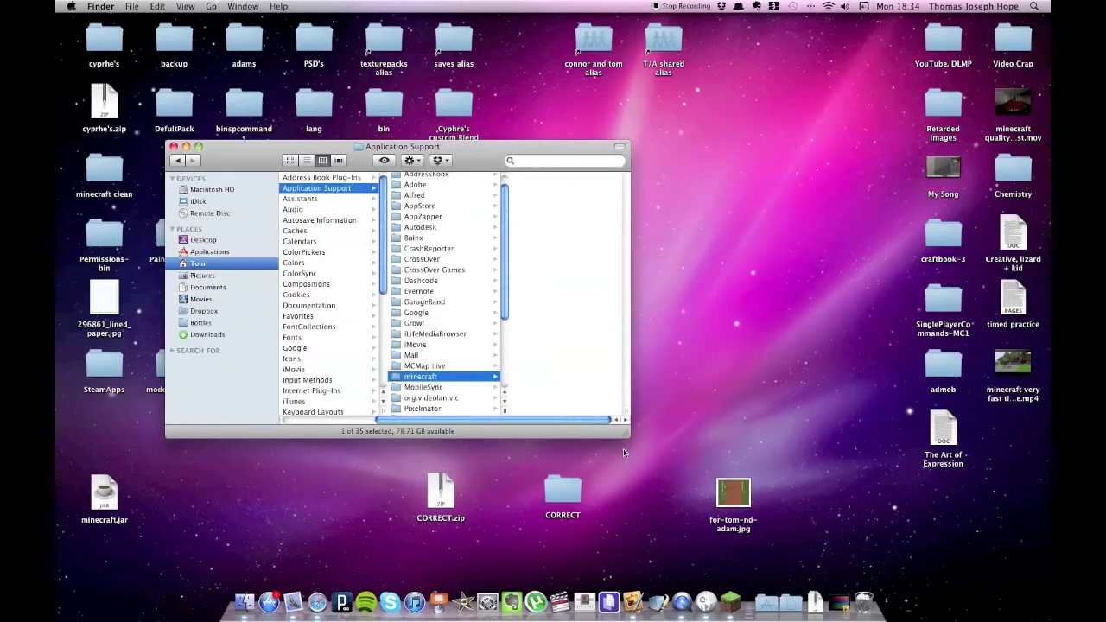
left_click_drag(625, 434, 704, 439)
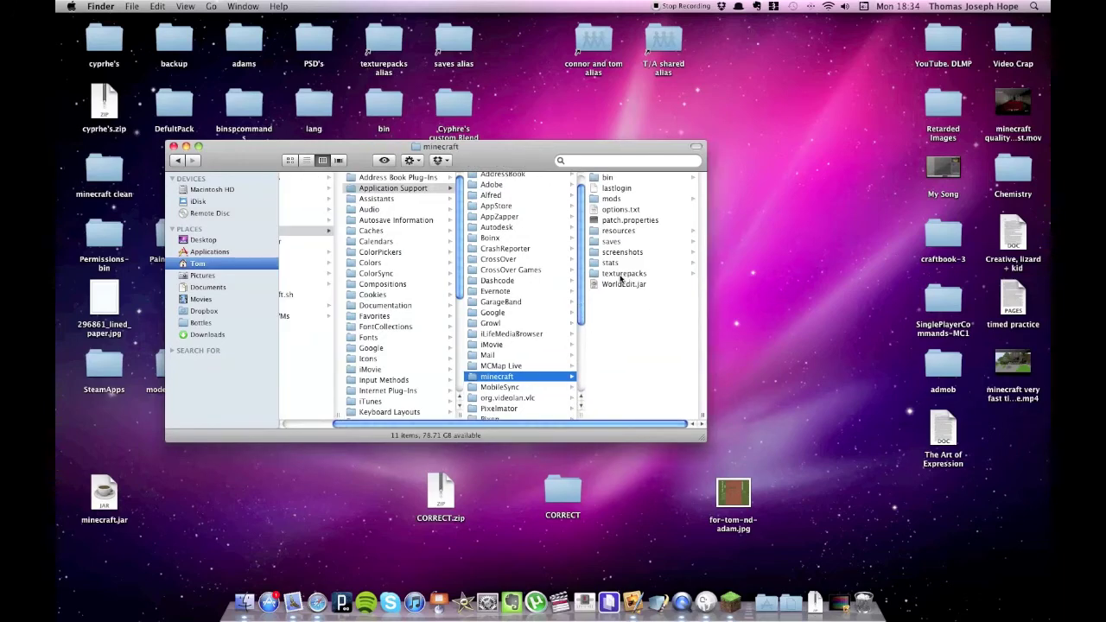
left_click(620, 275)
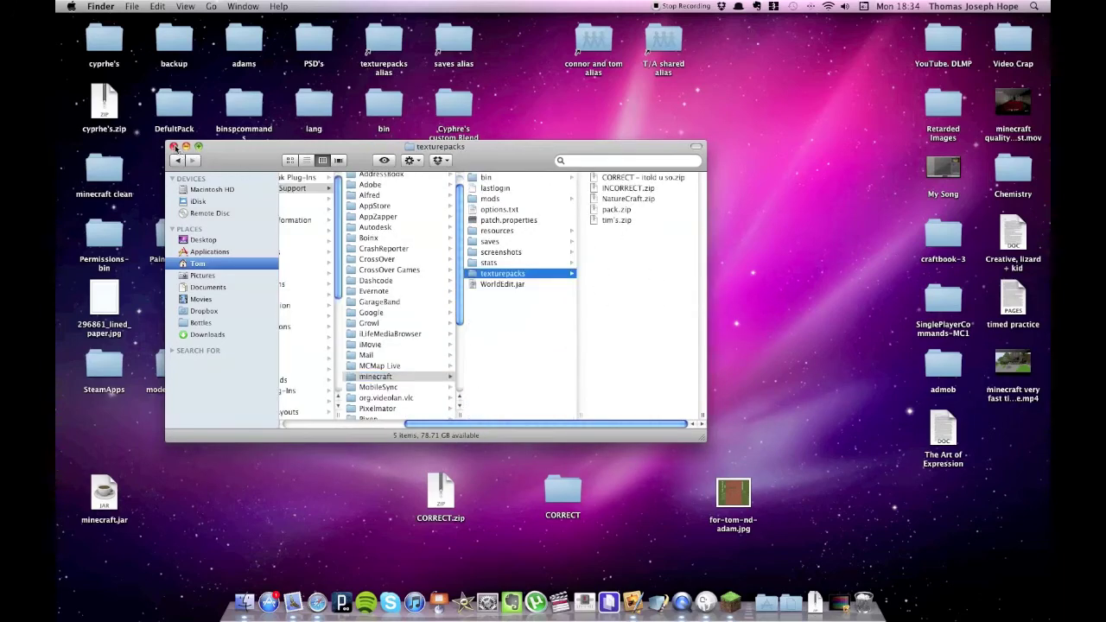
left_click(174, 146)
- Switch to Minecraft and apply CORRECT - itold u so.zip as the texture pack
left_click(730, 594)
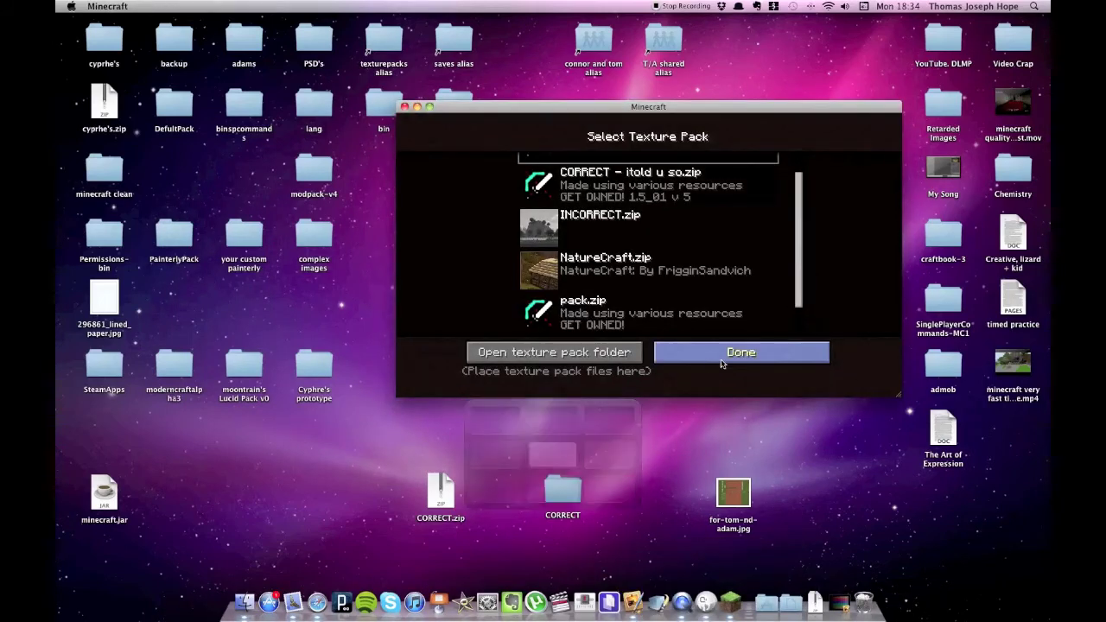
left_click(607, 186)
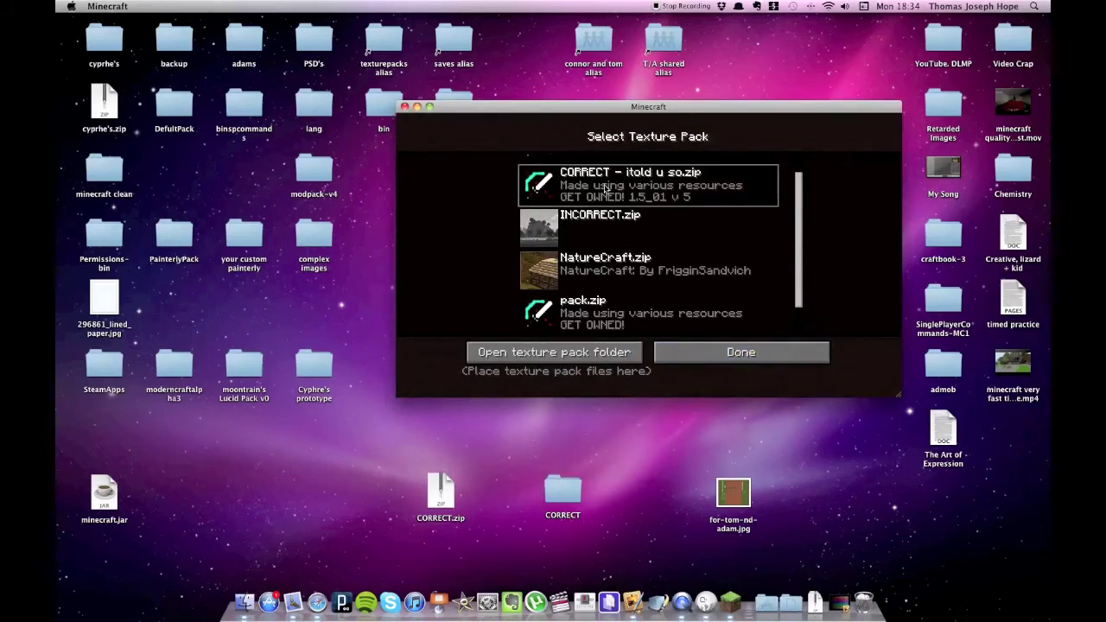
left_click(693, 347)
- Load the saved single-player world "my world"
left_click(644, 253)
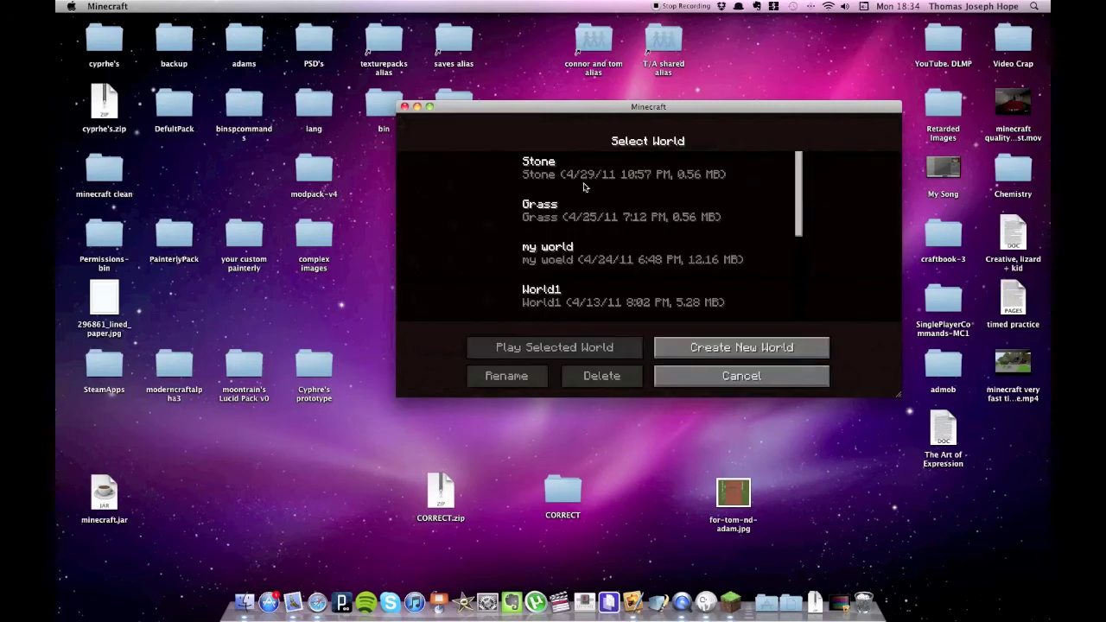
left_click(591, 190)
left_click(581, 248)
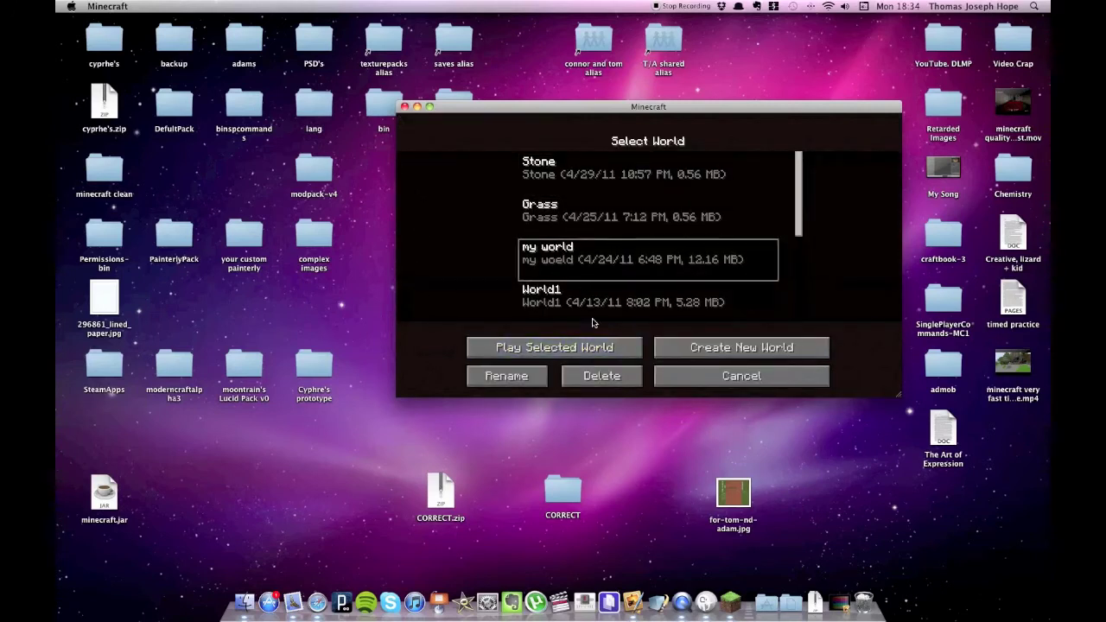
left_click(596, 340)
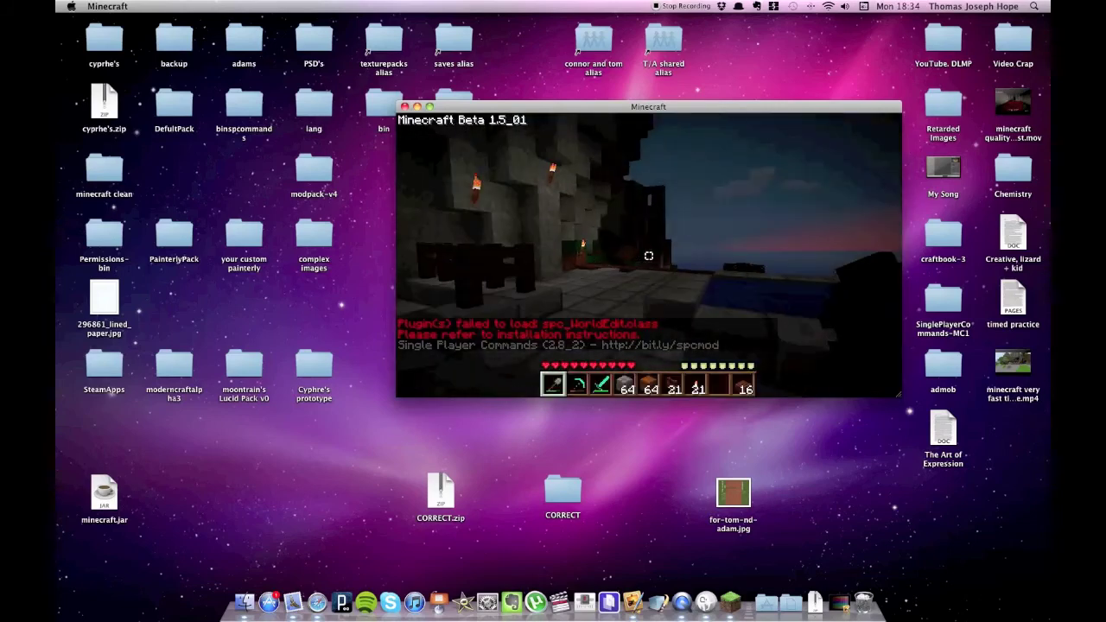
- Inspect the texture pack on the world's blocks and the sheep, and pause the game
mouse_move(648, 255)
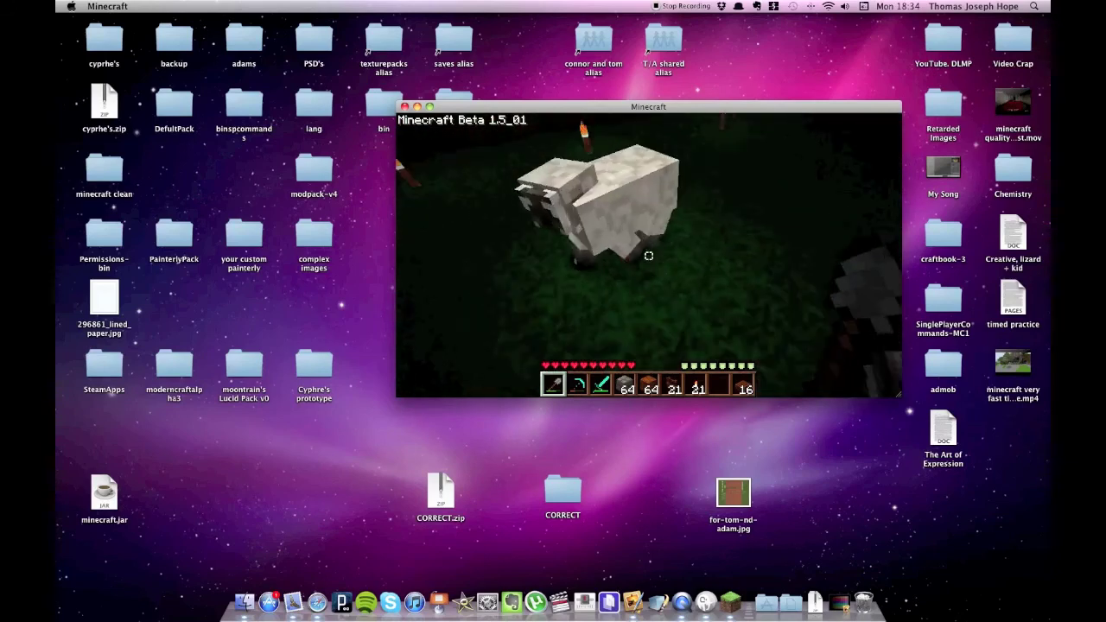
left_click(649, 255)
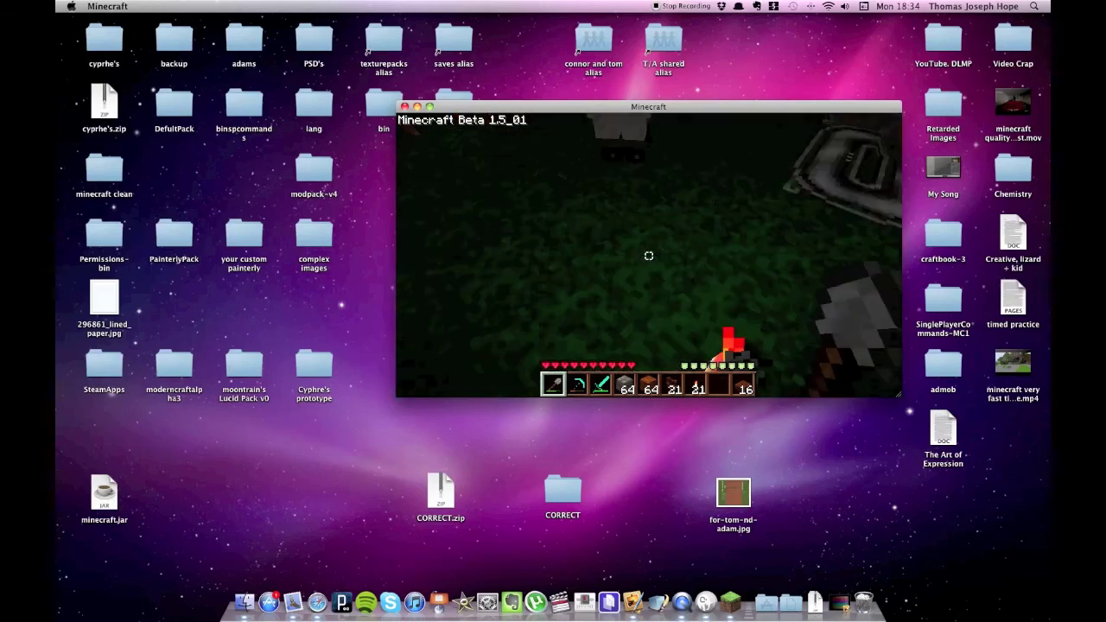
key("Escape")
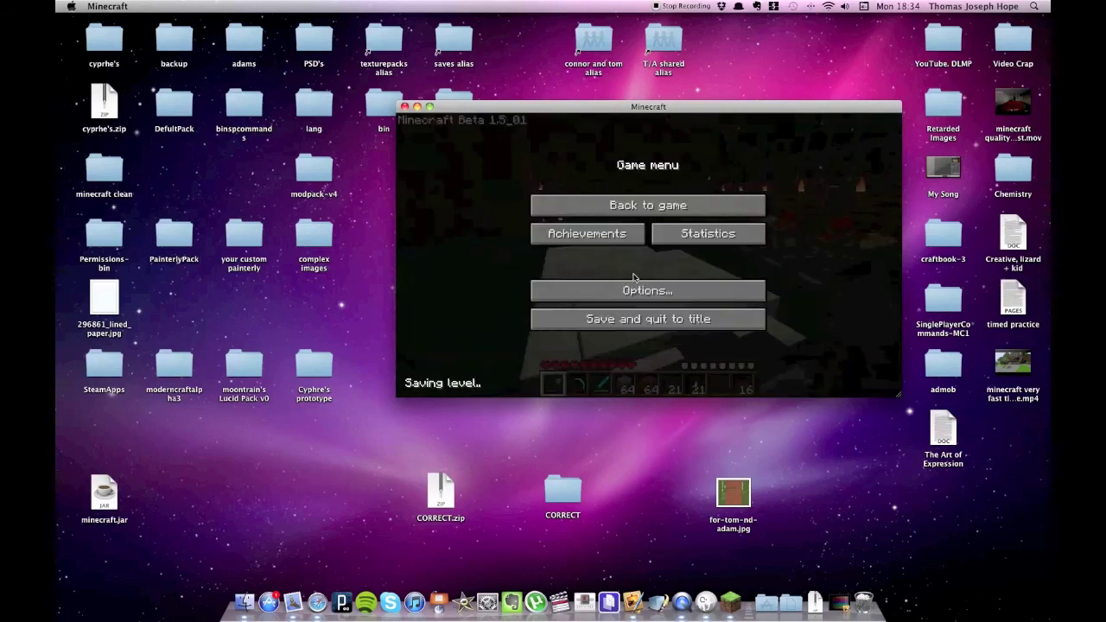